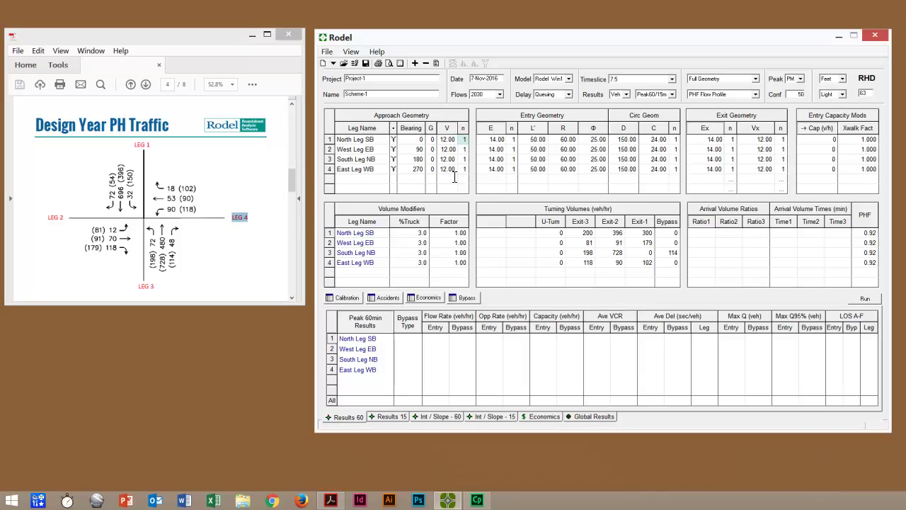
# Check the approach lanes, entry width, entry lanes, entry radius and inscribed diameter in the legs' geometry
pyautogui.click(467, 140)
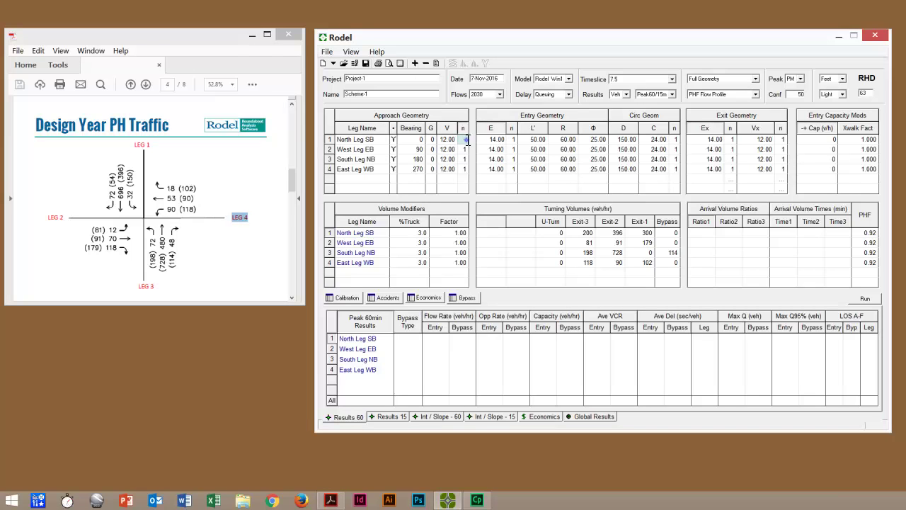
pyautogui.click(467, 150)
pyautogui.click(467, 159)
pyautogui.click(467, 170)
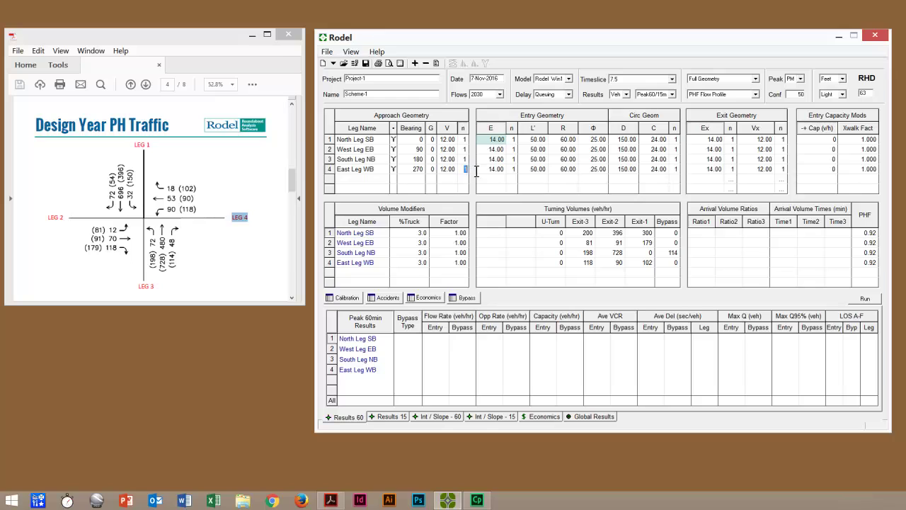
pyautogui.click(498, 140)
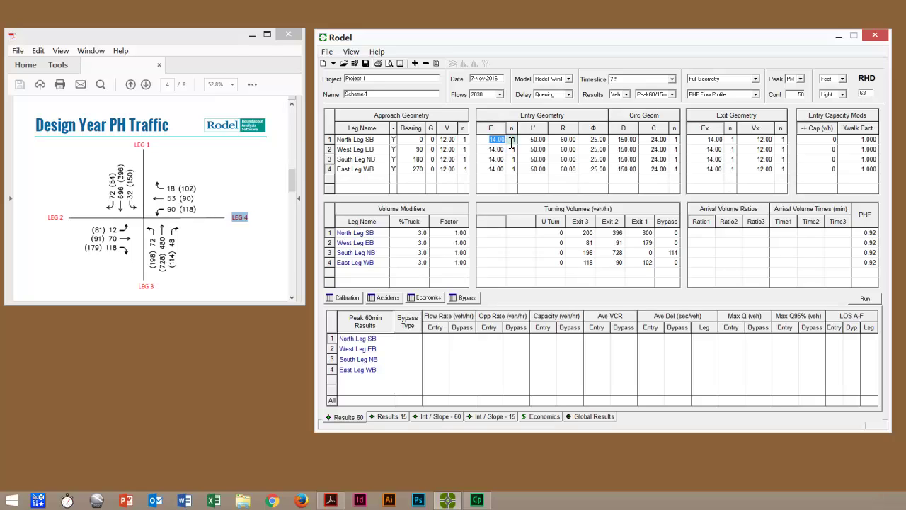
pyautogui.click(514, 150)
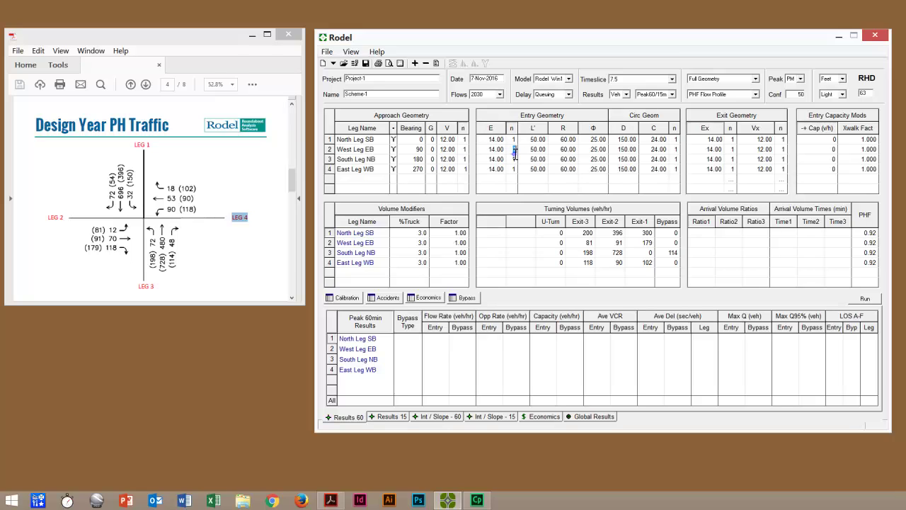
pyautogui.click(514, 170)
pyautogui.click(575, 140)
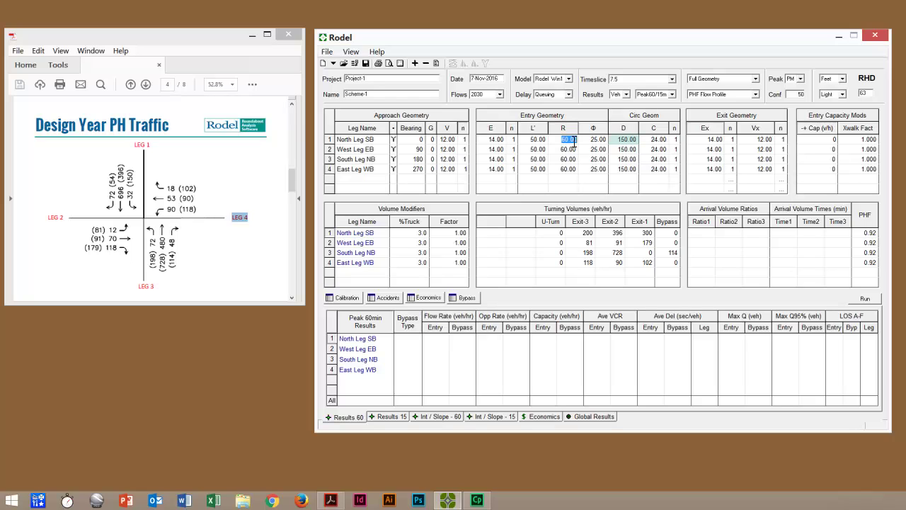
pyautogui.click(636, 143)
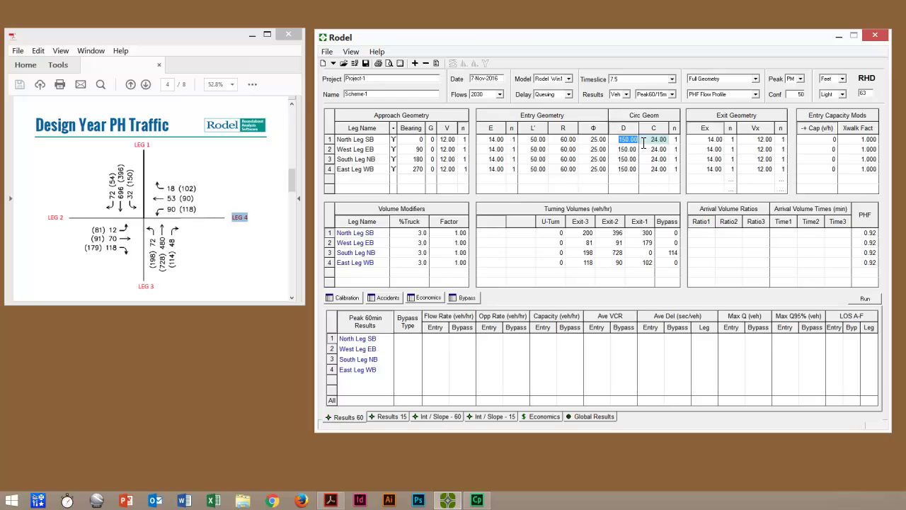
# Set the circulating width C to 20 for all four legs
pyautogui.click(658, 140)
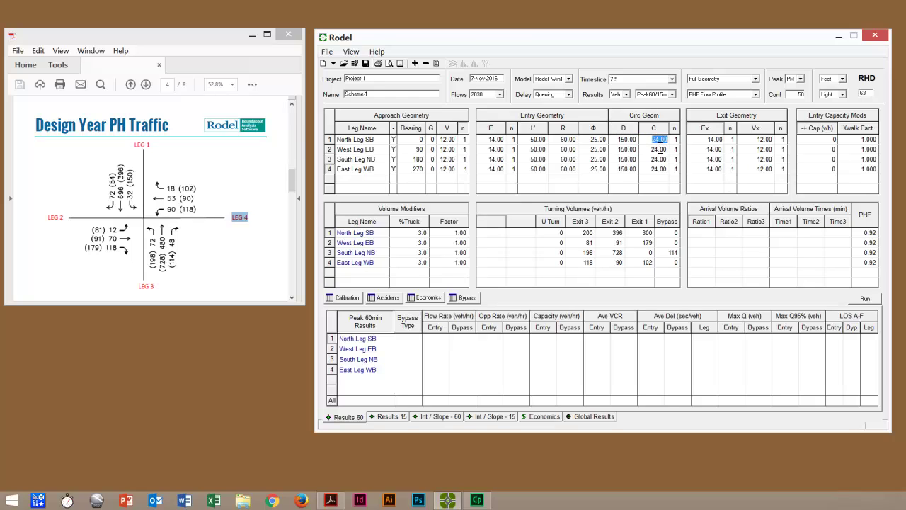
pyautogui.click(659, 150)
pyautogui.click(660, 159)
pyautogui.click(662, 167)
pyautogui.click(659, 141)
pyautogui.write('20')
pyautogui.press('Down')
pyautogui.write('20')
pyautogui.press('Down')
pyautogui.write('20')
pyautogui.press('Down')
pyautogui.write('20')
pyautogui.press('Down')
# Check the circulating lane numbers and the exit width Ex in the leg geometry
pyautogui.click(676, 139)
pyautogui.press('Down')
pyautogui.press('Return')
pyautogui.press('Return')
pyautogui.press('Return')
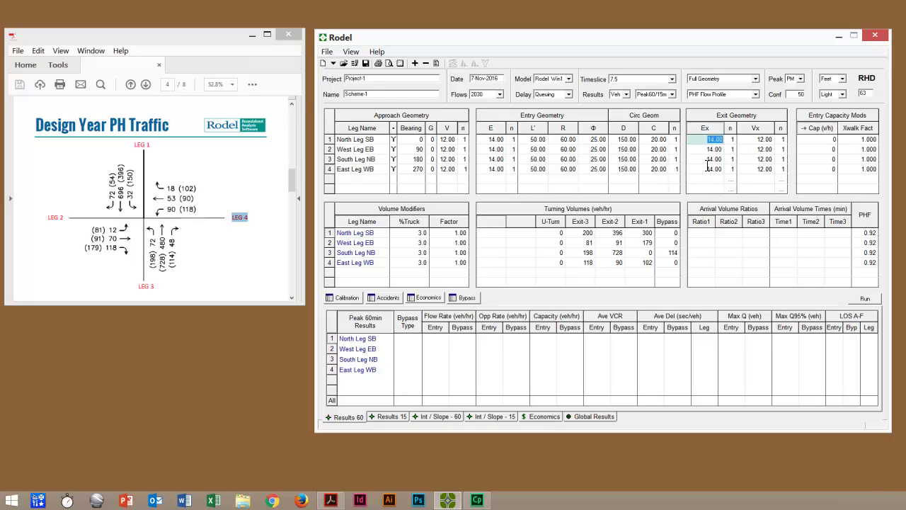
pyautogui.press('Tab')
# Set the truck percentage to 1.0 for the West Leg EB and the East Leg WB
pyautogui.click(422, 232)
pyautogui.press('Delete')
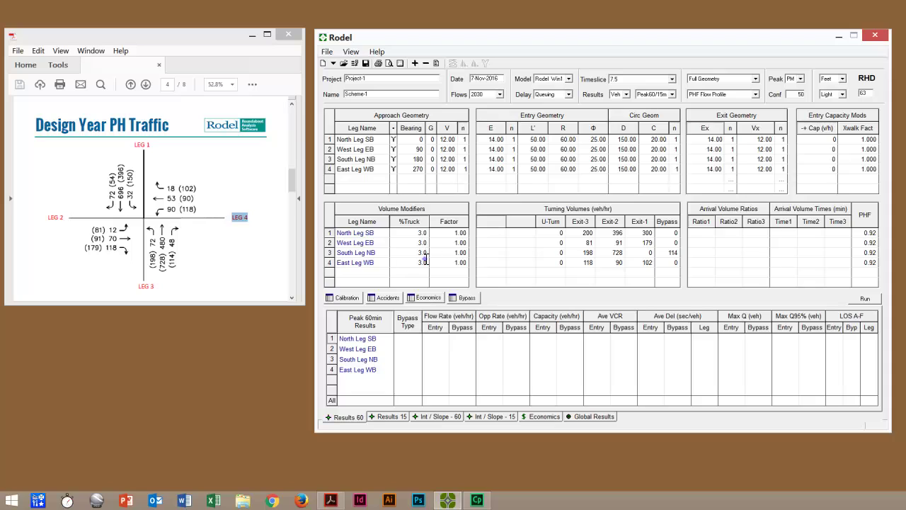
pyautogui.click(424, 243)
pyautogui.write('1')
pyautogui.press('Down')
pyautogui.press('Down')
pyautogui.write('1')
# Check the volume factor of each of the four legs
pyautogui.moveTo(457, 262); pyautogui.dragTo(461, 252)
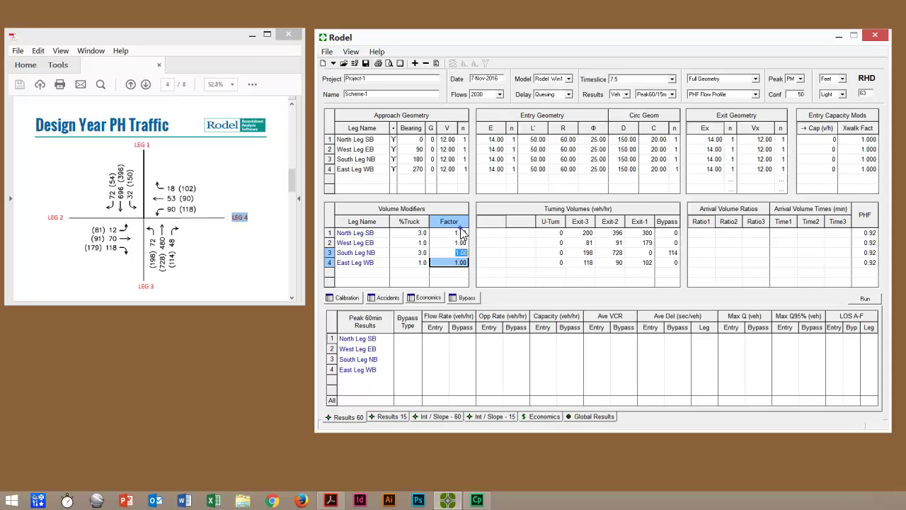
pyautogui.click(463, 233)
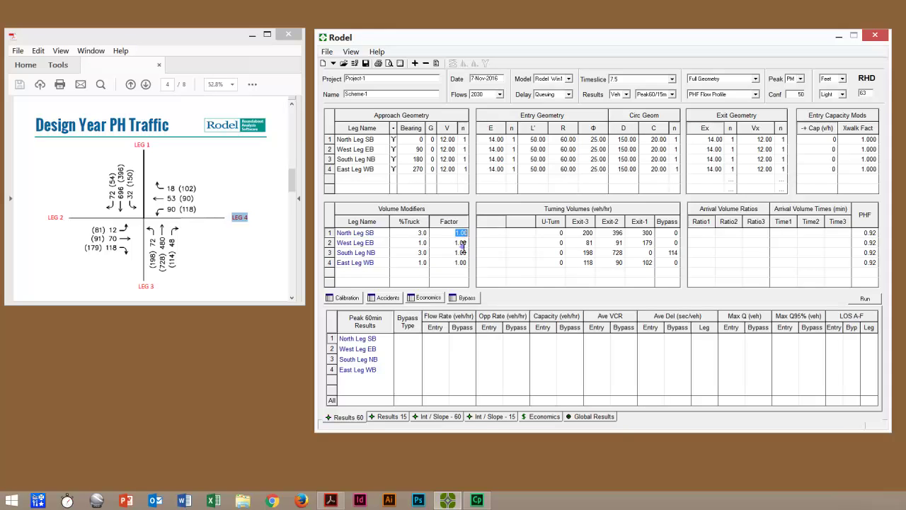
pyautogui.click(463, 244)
pyautogui.click(464, 253)
pyautogui.click(464, 264)
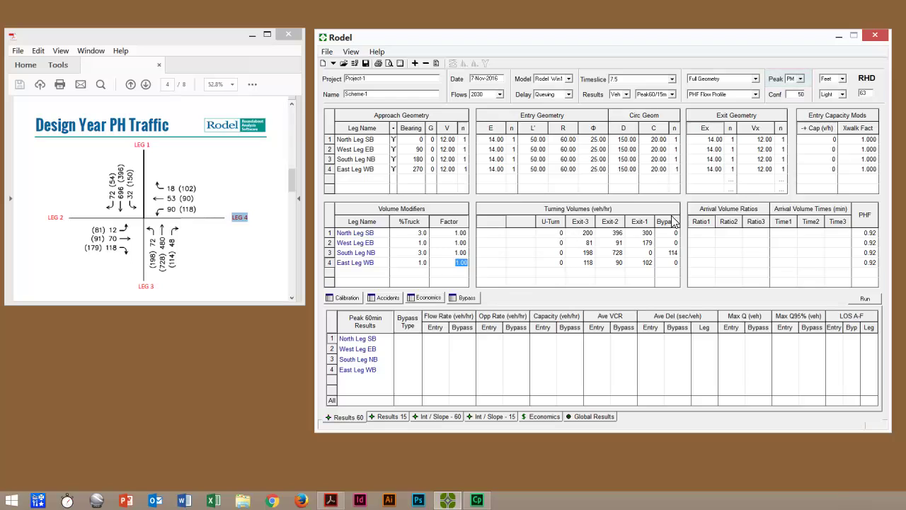
# Select the PM peak, the Rodel Win1 model and the PHF Flow Profile for the analysis
pyautogui.click(801, 78)
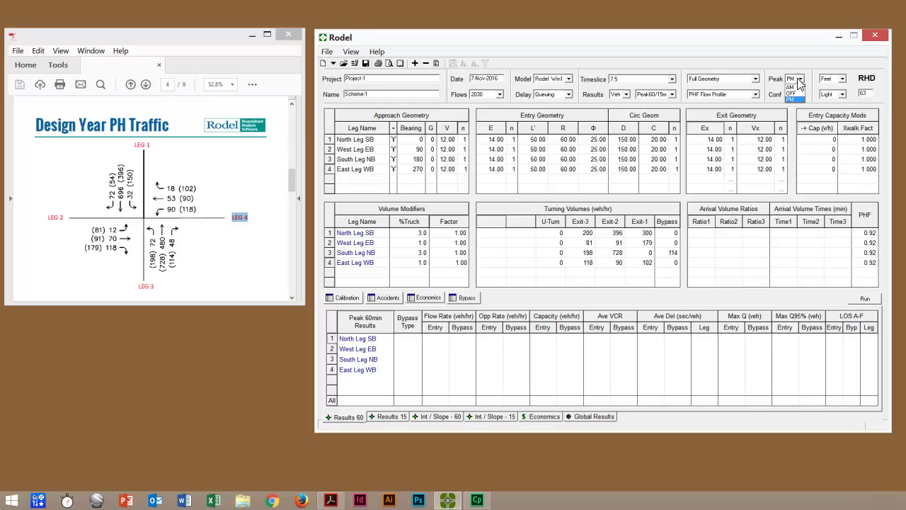
pyautogui.click(795, 99)
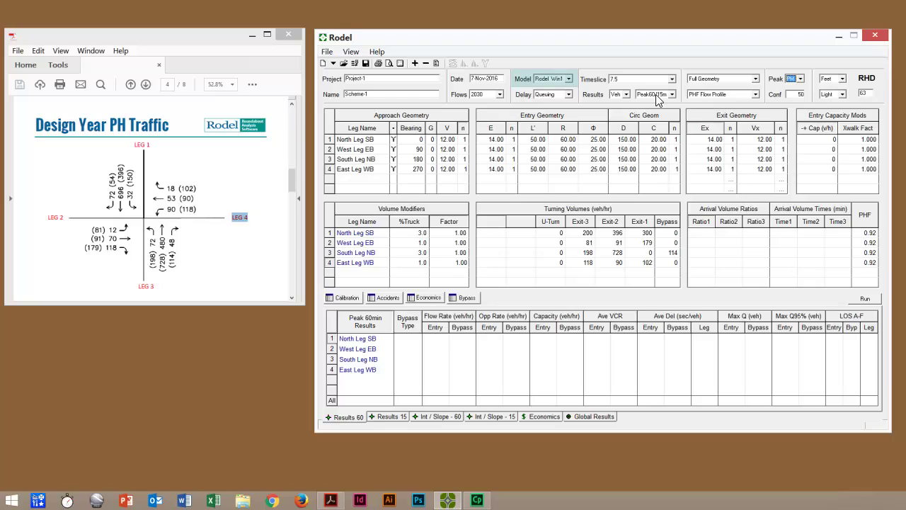
pyautogui.click(569, 78)
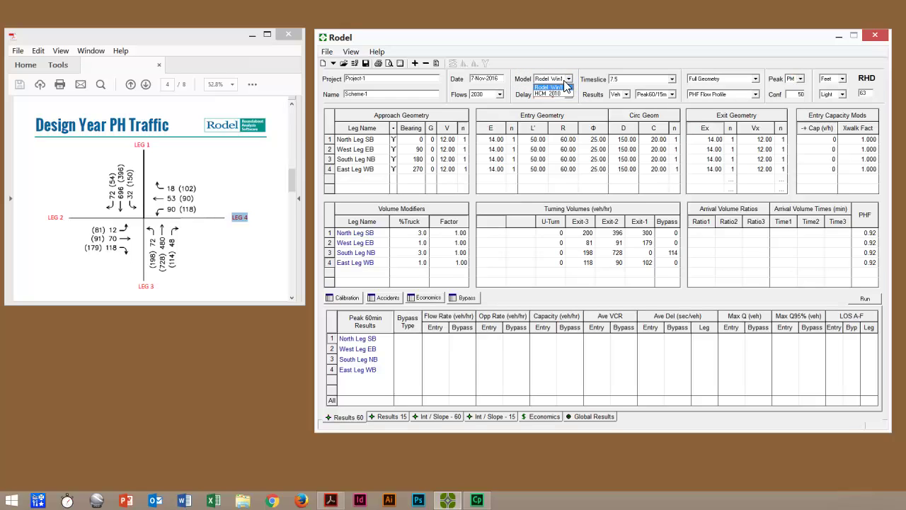
pyautogui.click(562, 87)
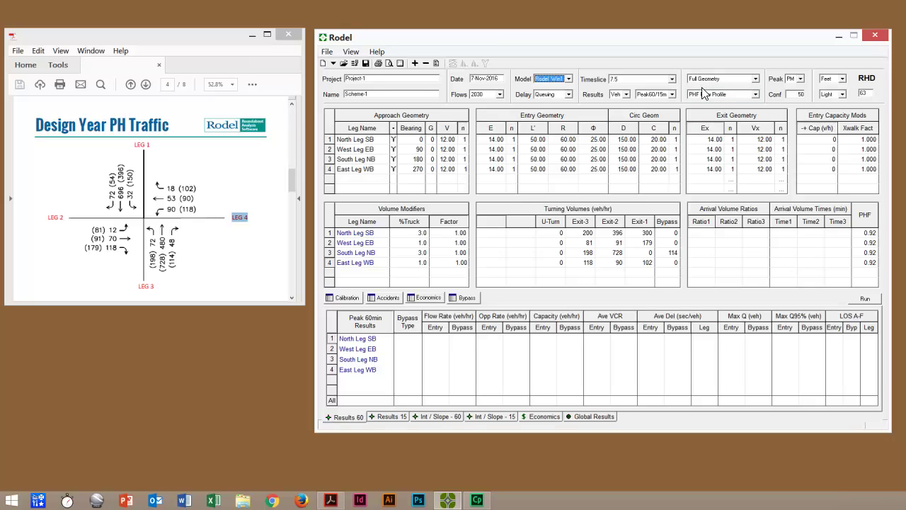
pyautogui.click(757, 92)
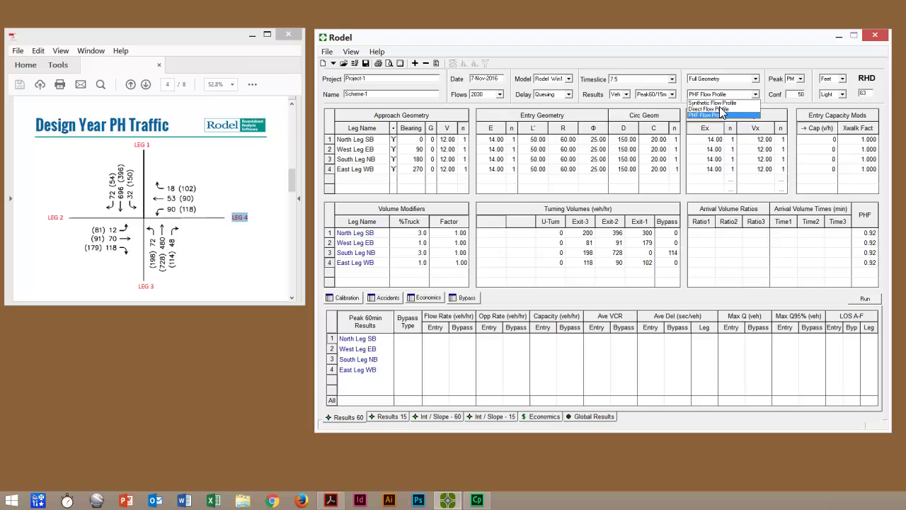
pyautogui.click(718, 115)
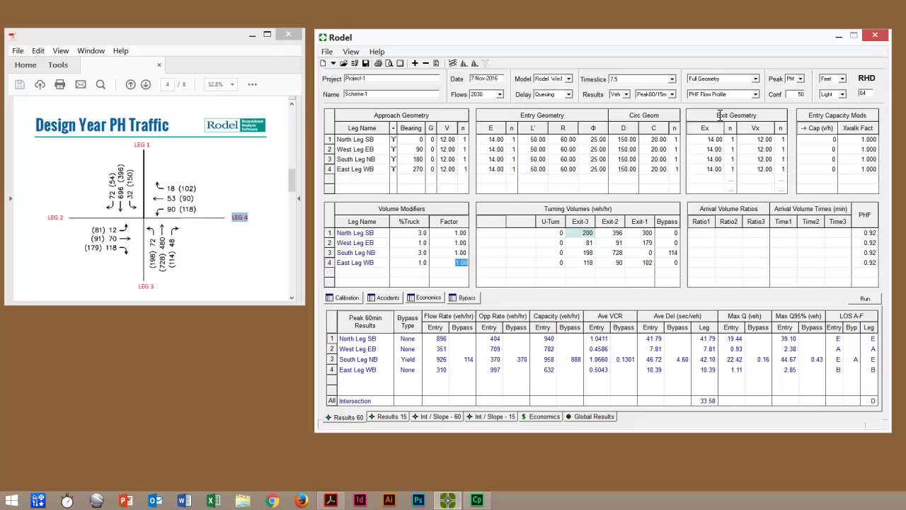
# Enter the North Leg SB turning volumes: 150 for Exit-3, 396 for Exit-2 and 54 for Exit-1
pyautogui.click(588, 234)
pyautogui.press('Delete')
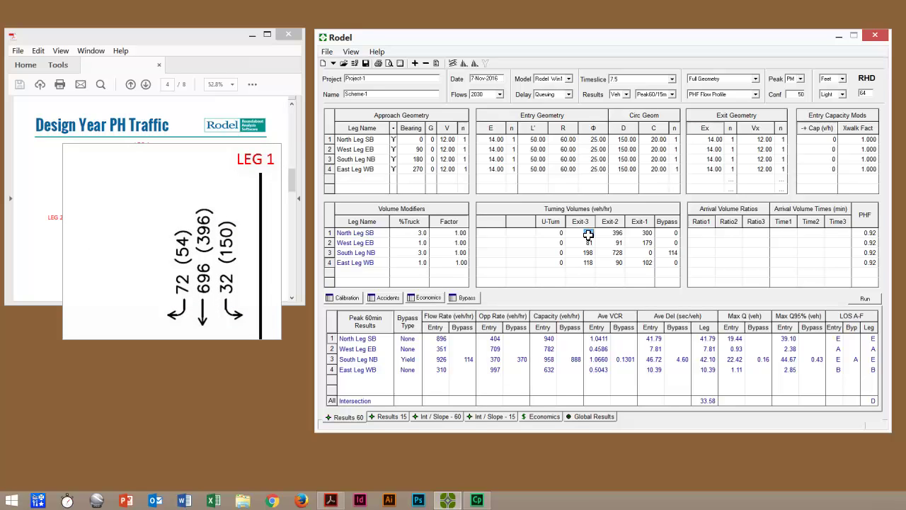
pyautogui.press('Return')
pyautogui.press('Tab')
pyautogui.write('396')
pyautogui.press('Tab')
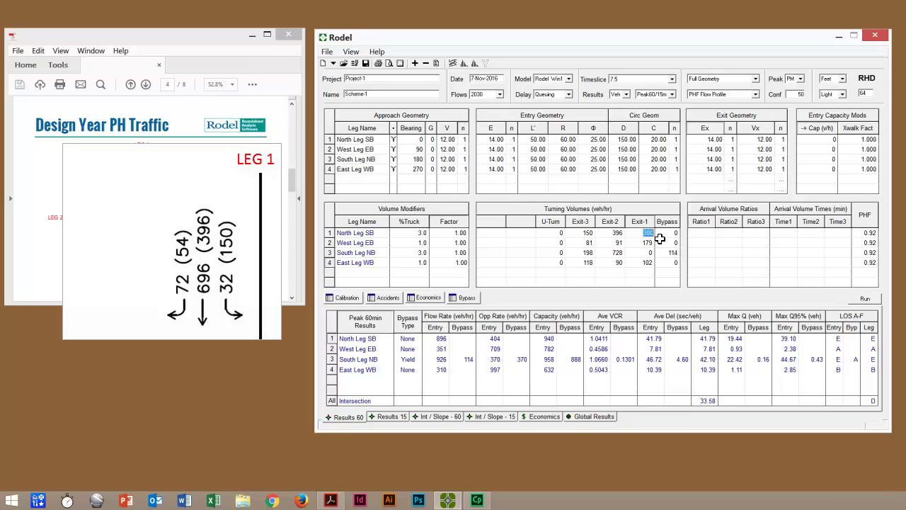
pyautogui.write('54')
pyautogui.press('Tab')
# Check the West Leg EB turning volumes against the Leg 2 figures in parentheses on the traffic diagram
pyautogui.doubleClick(591, 243)
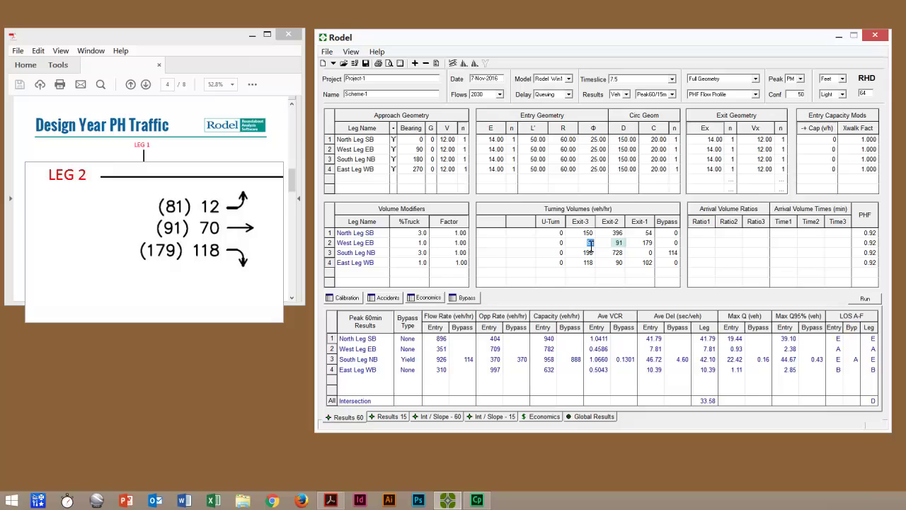
pyautogui.doubleClick(619, 243)
pyautogui.press('Tab')
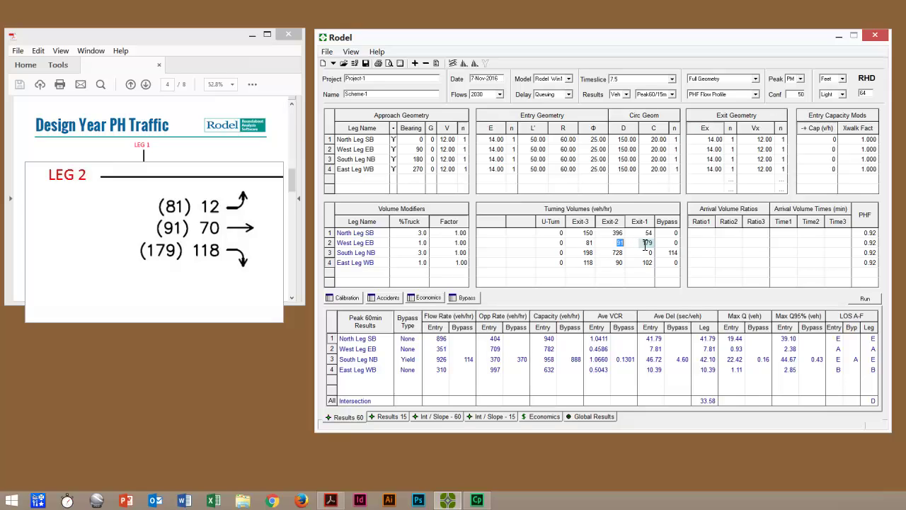
pyautogui.doubleClick(648, 242)
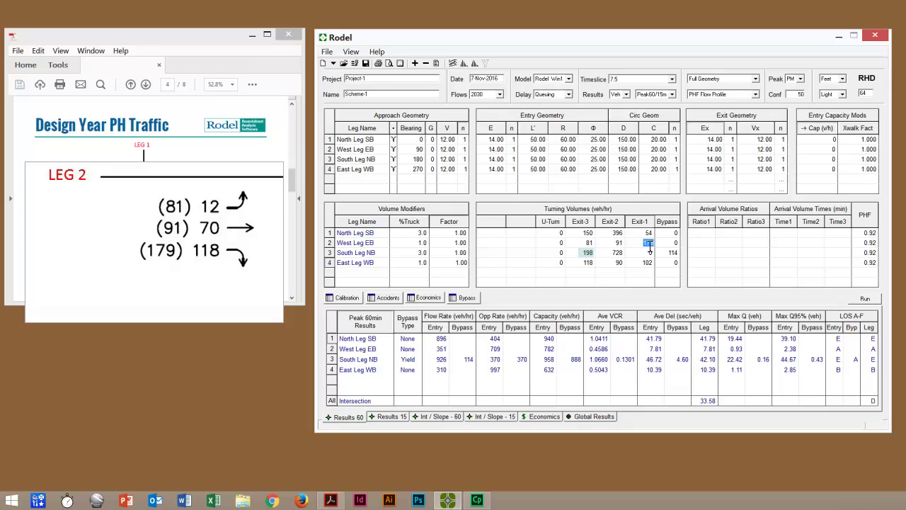
# Set the South Leg NB Exit-1 volume to 114 and its bypass volume to 1
pyautogui.doubleClick(587, 253)
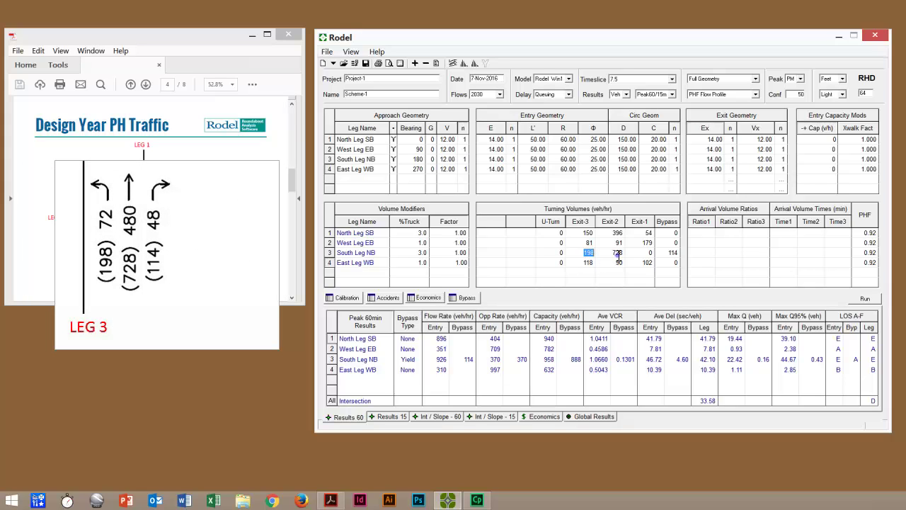
pyautogui.doubleClick(619, 254)
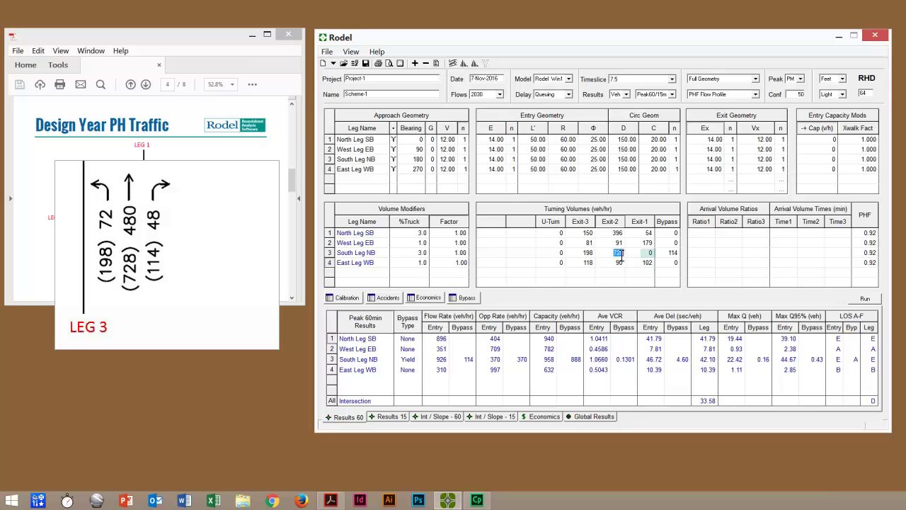
pyautogui.doubleClick(650, 253)
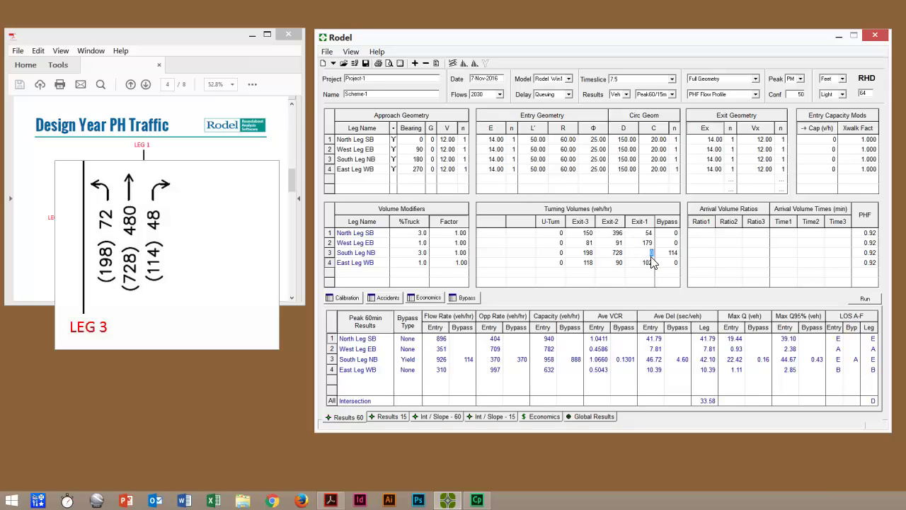
pyautogui.write('114')
pyautogui.press('Tab')
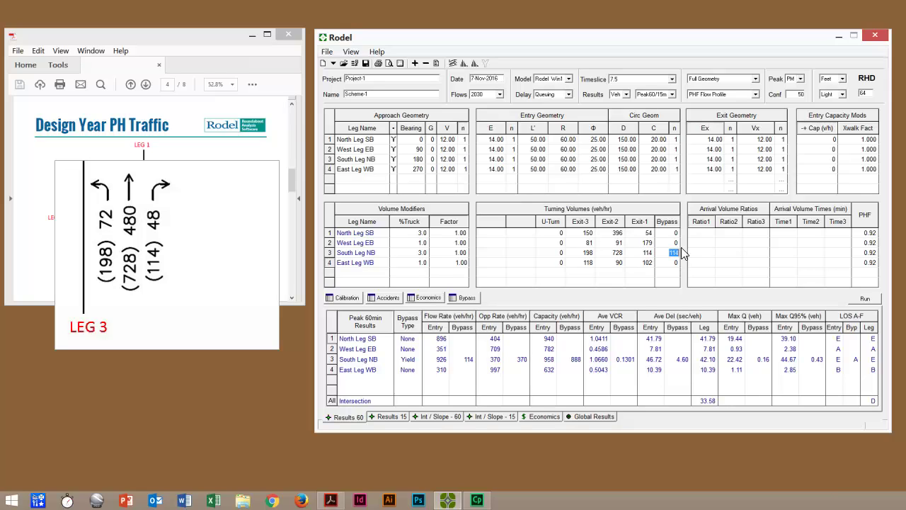
pyautogui.write('1')
# Check the East Leg WB turning volumes against the Leg 4 figures in parentheses on the traffic diagram
pyautogui.doubleClick(590, 264)
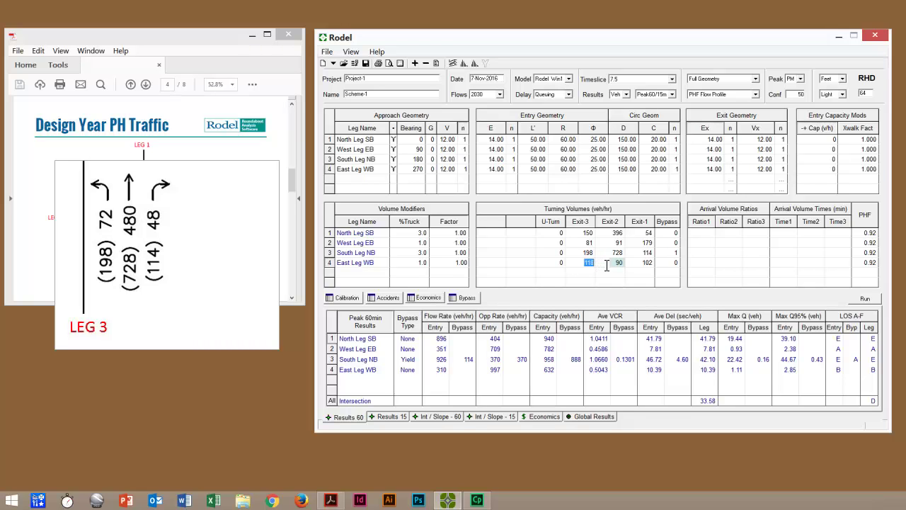
pyautogui.doubleClick(620, 264)
pyautogui.press('Tab')
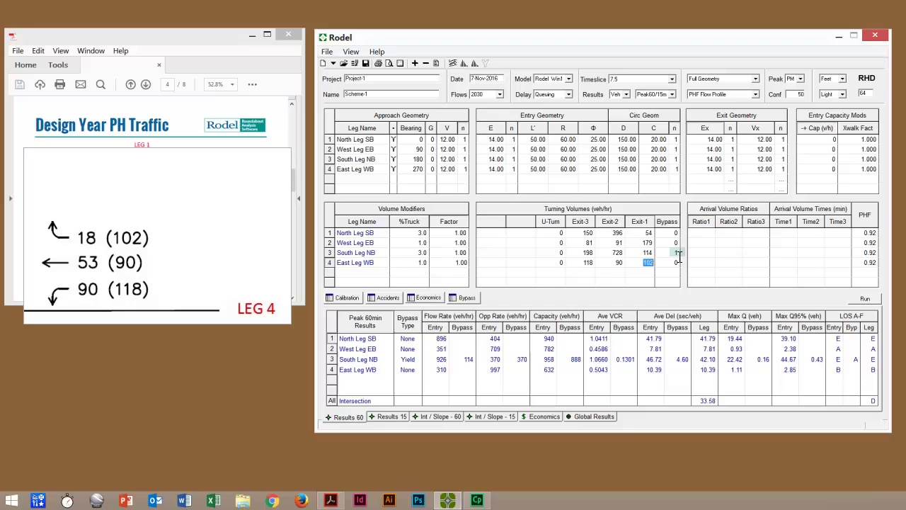
# In the bypass flows and geometry, set the South Leg NB bypass flow to 0 and its bypass type to None
pyautogui.doubleClick(678, 252)
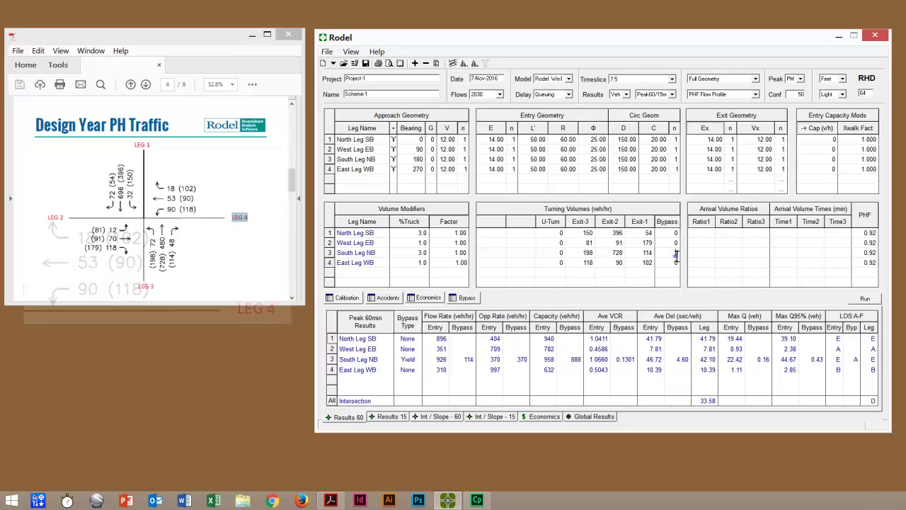
pyautogui.click(466, 298)
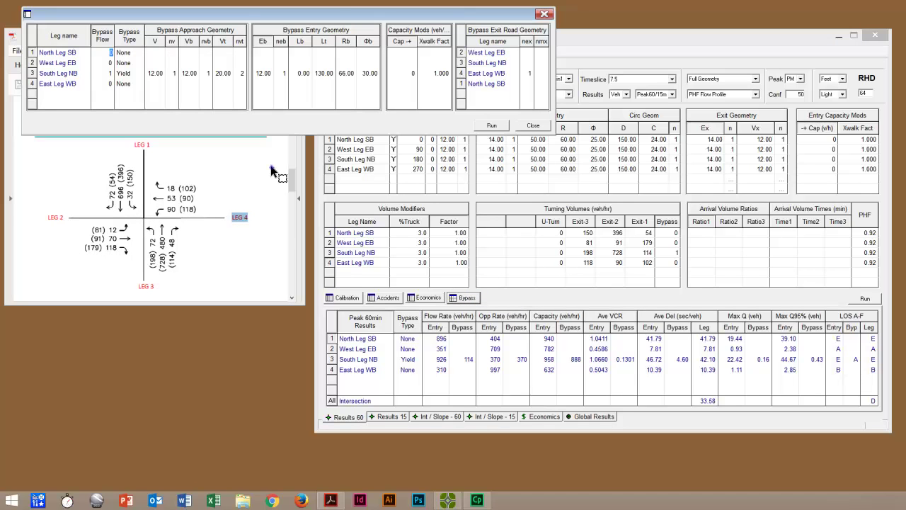
pyautogui.click(110, 74)
pyautogui.write('0')
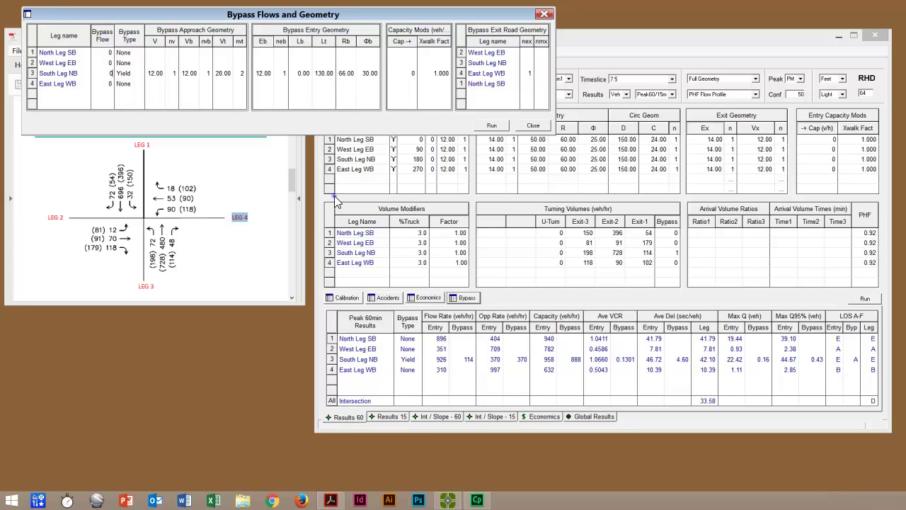
pyautogui.press('Up')
pyautogui.press('Up')
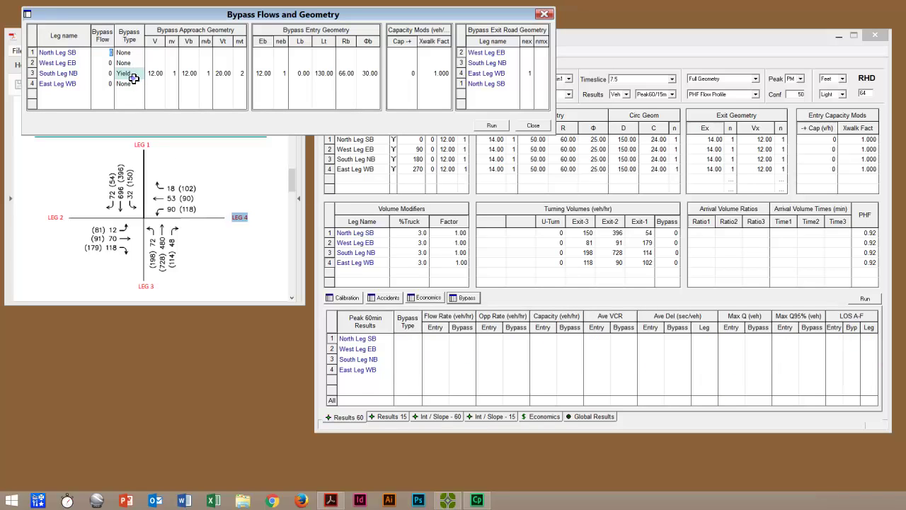
pyautogui.click(124, 73)
pyautogui.click(139, 74)
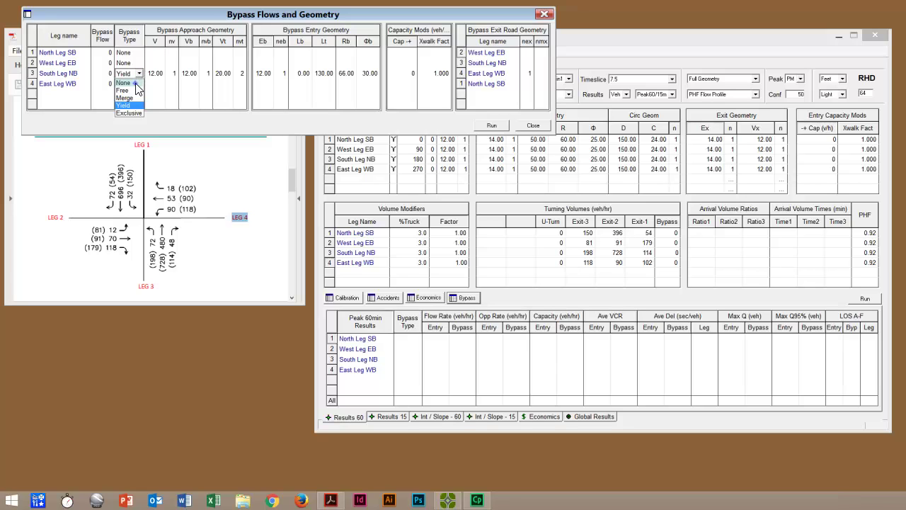
pyautogui.click(129, 82)
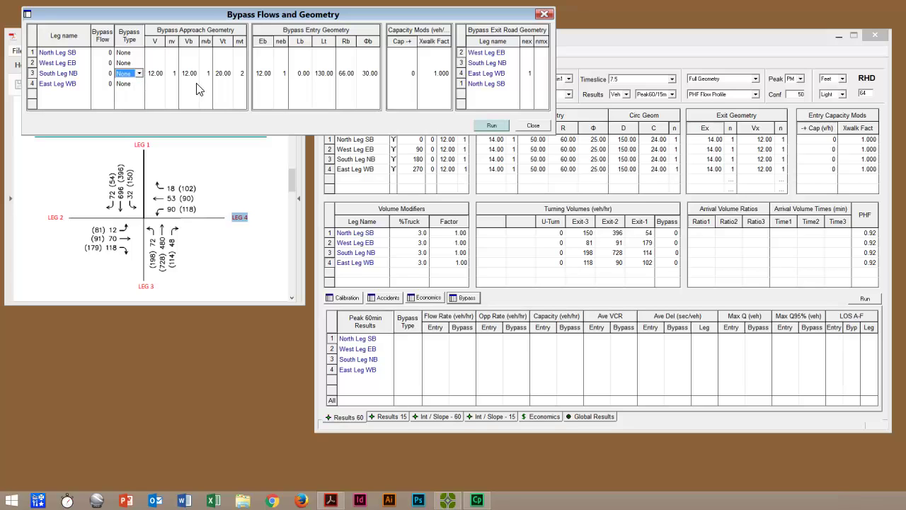
# Run the analysis without a bypass and close the bypass flows and geometry
pyautogui.click(491, 126)
pyautogui.click(534, 126)
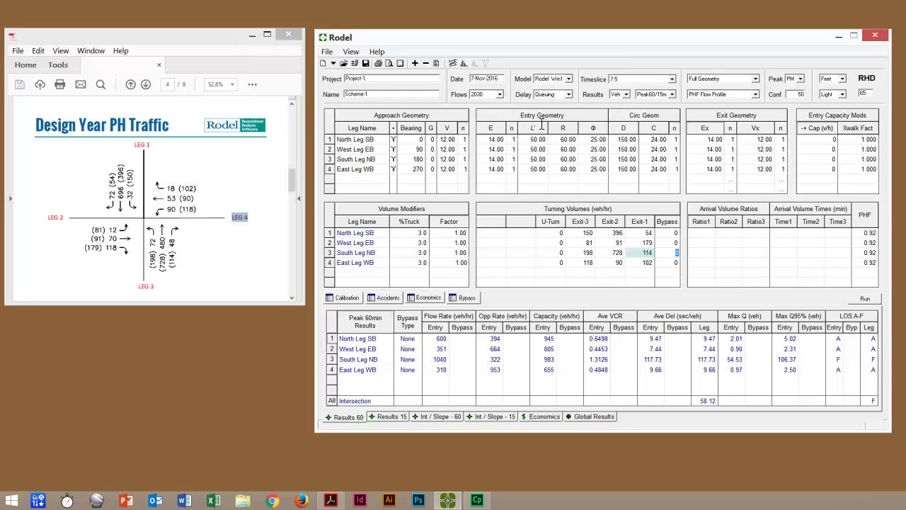
pyautogui.doubleClick(649, 255)
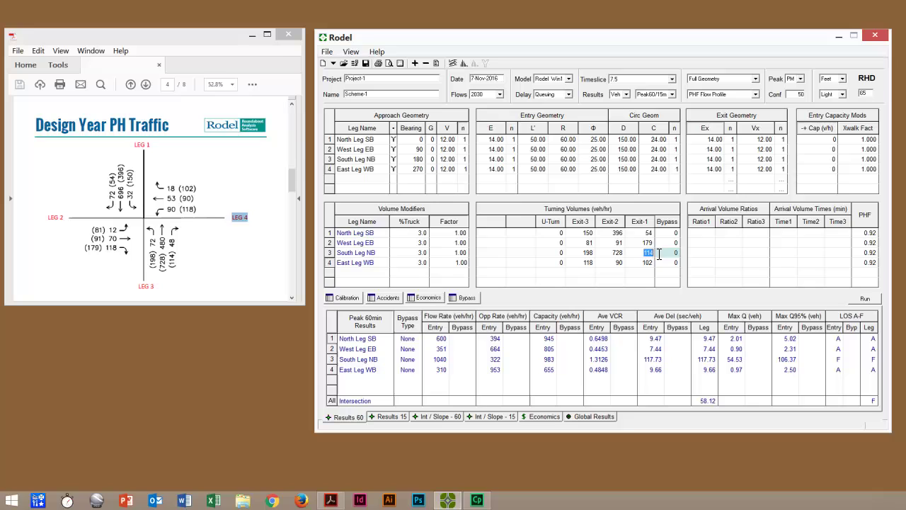
pyautogui.click(676, 253)
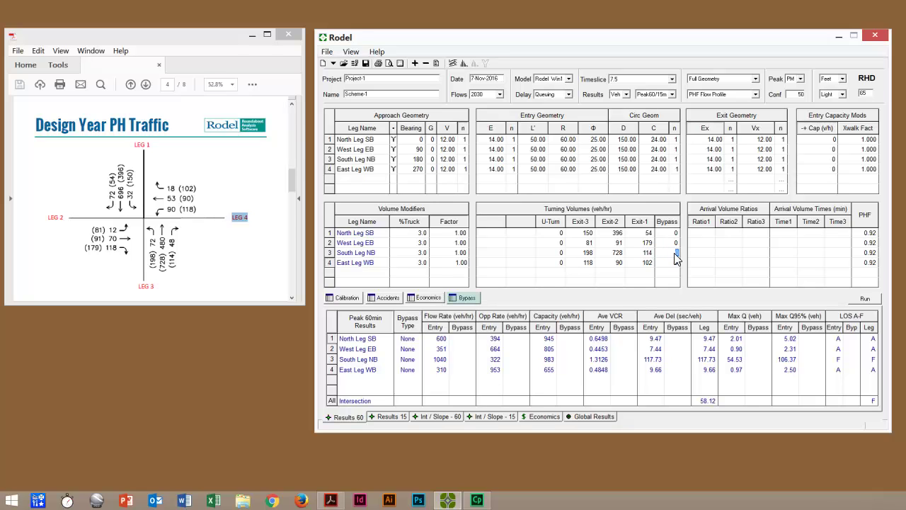
# In the bypass flows and geometry, set the South Leg NB bypass type to Yield with a flow of 114 and run the analysis
pyautogui.click(465, 298)
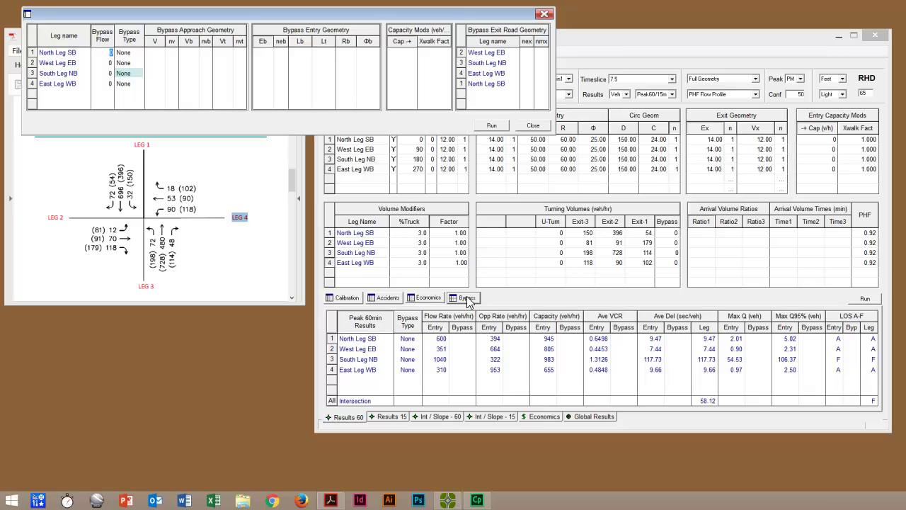
pyautogui.click(127, 73)
pyautogui.click(139, 73)
pyautogui.click(124, 105)
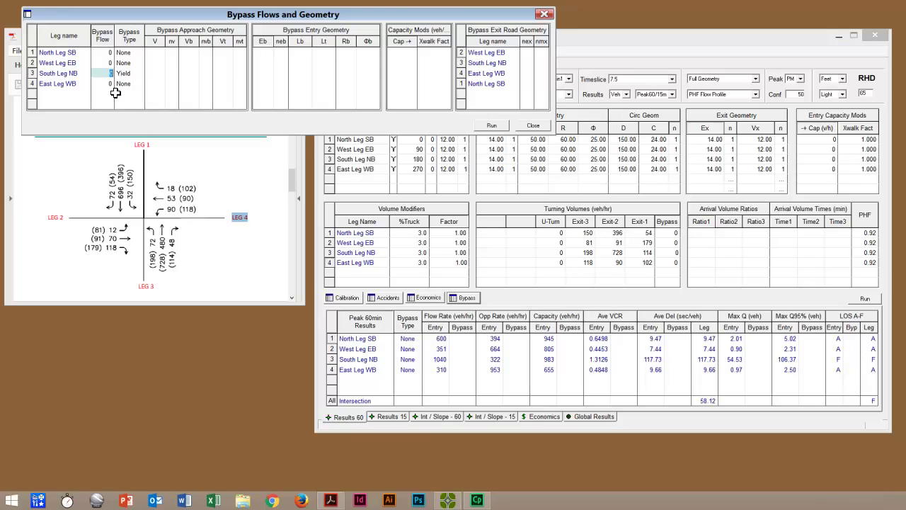
pyautogui.click(110, 73)
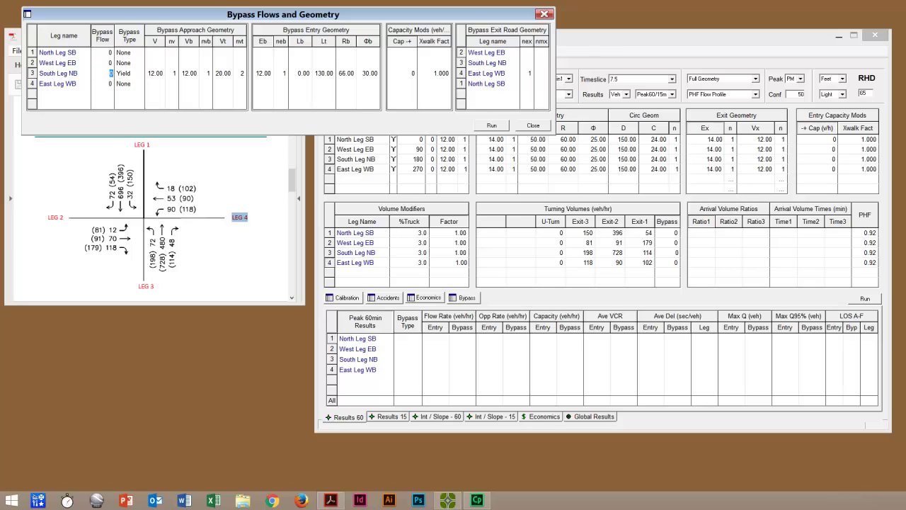
pyautogui.write('114')
pyautogui.moveTo(475, 13); pyautogui.dragTo(563, 45)
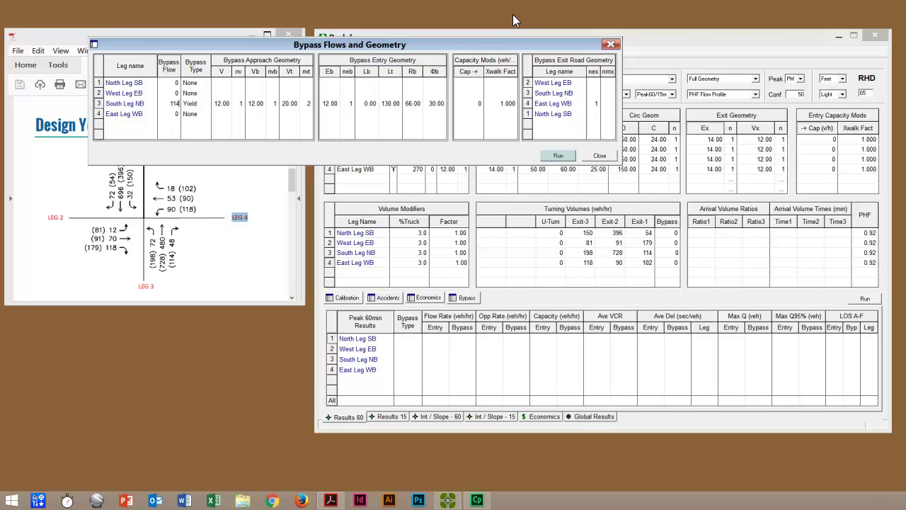
pyautogui.click(558, 155)
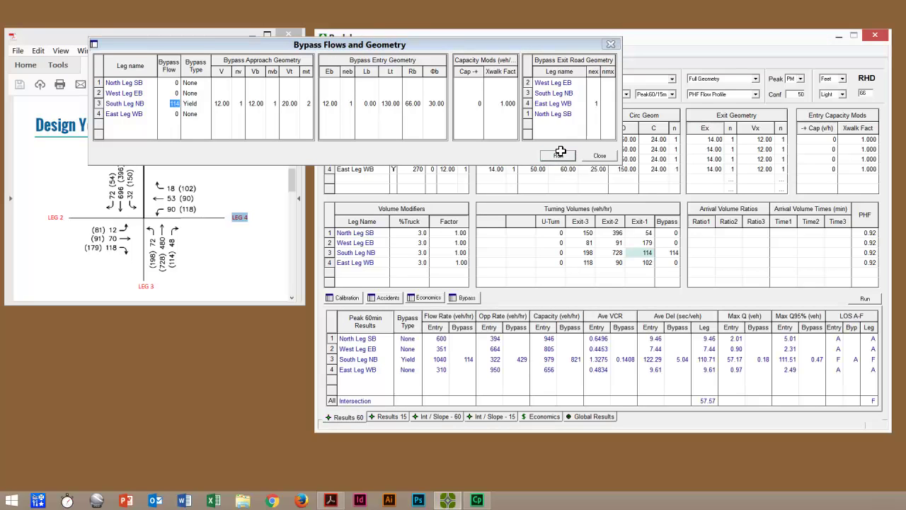
# Set the South Leg NB Exit-1 volume to 0, rerun the analysis and close the bypass flows and geometry
pyautogui.click(649, 255)
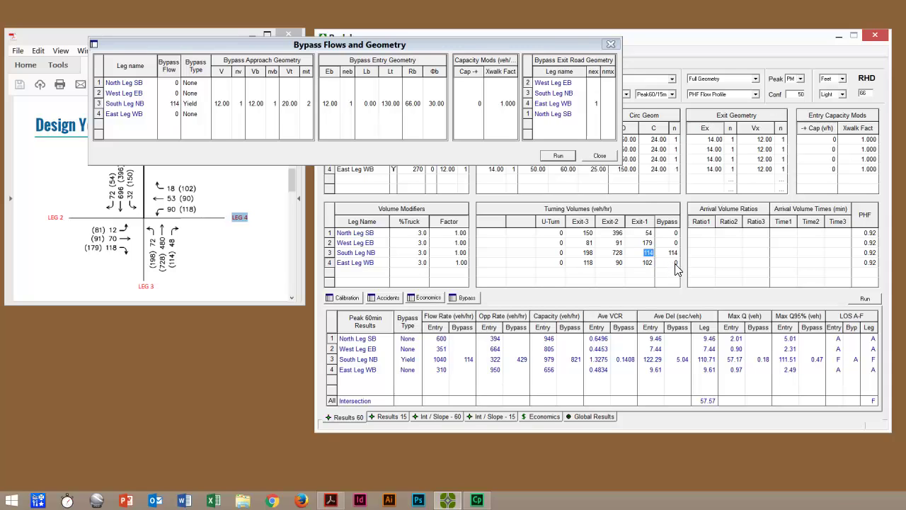
pyautogui.write('0')
pyautogui.click(562, 158)
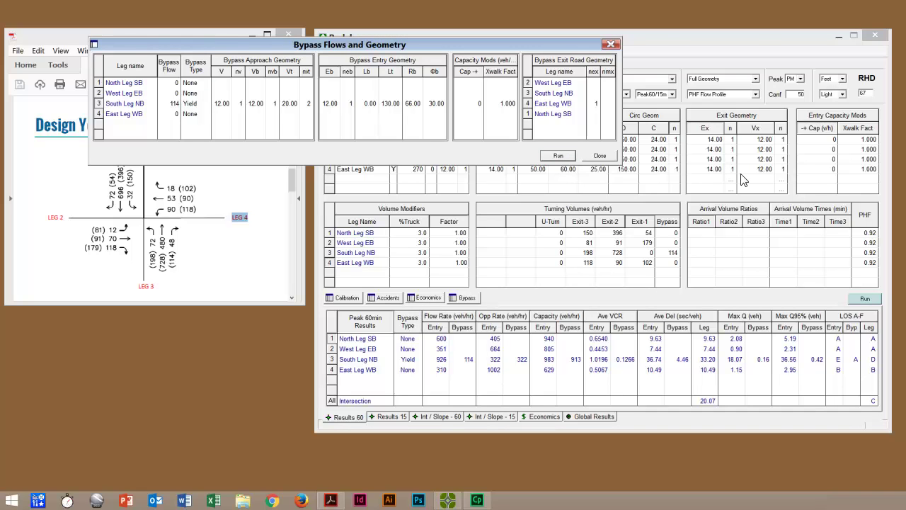
pyautogui.click(600, 156)
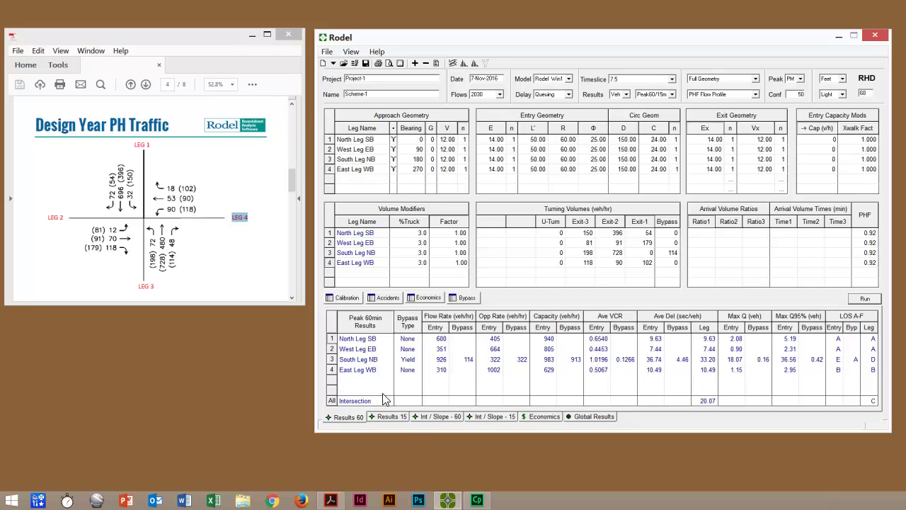
# Compare the peak 60-minute results with the peak 15-minute results for all legs
pyautogui.click(383, 415)
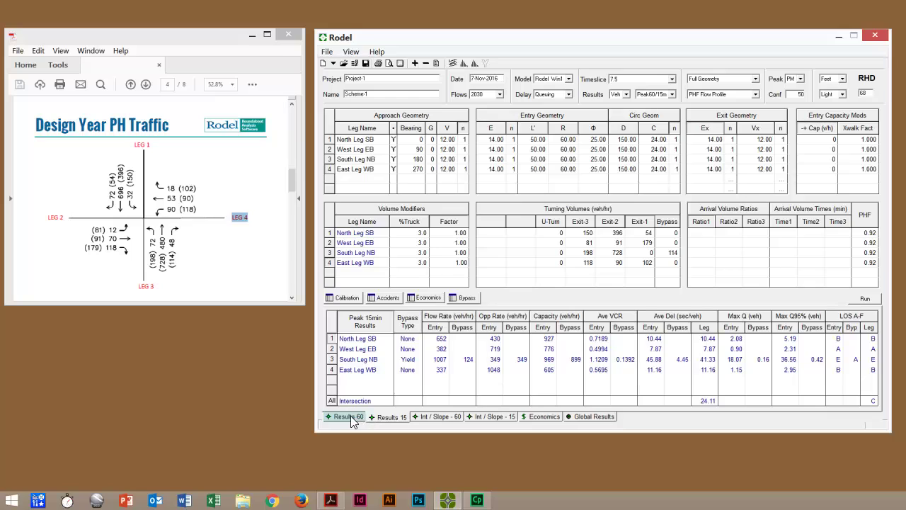
pyautogui.click(352, 417)
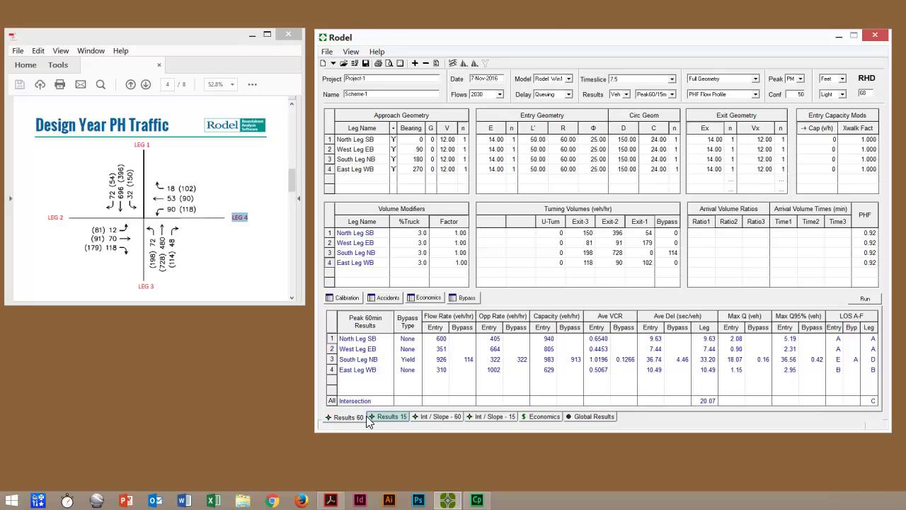
pyautogui.click(391, 417)
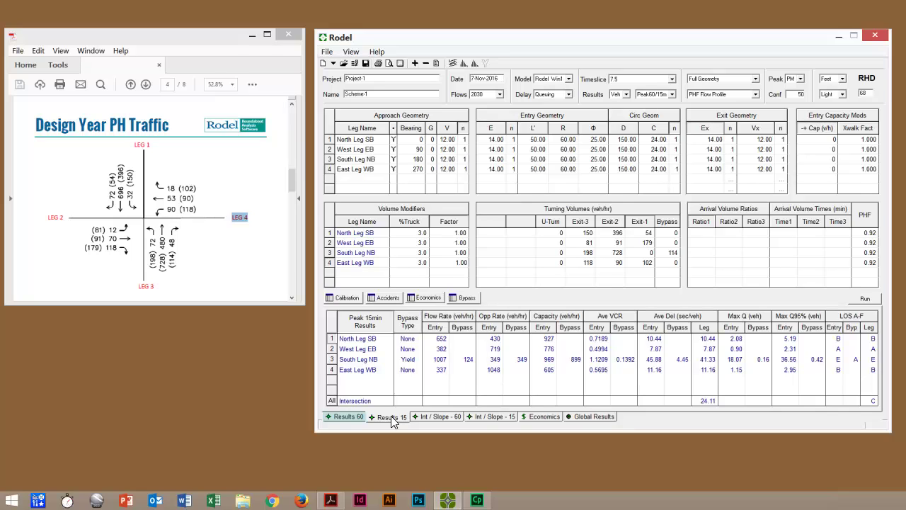
pyautogui.click(352, 416)
pyautogui.click(389, 416)
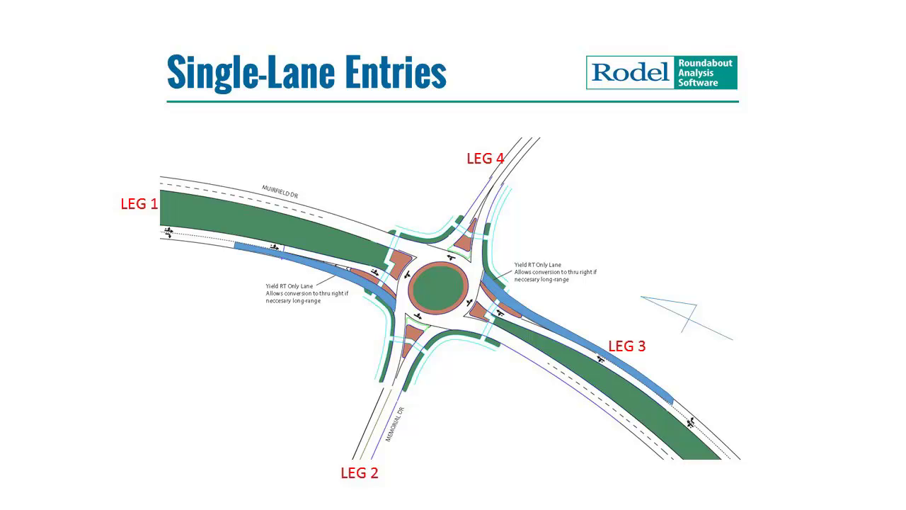
# Advance the slides to the single-lane layout with the exclusive yield right-turn lane and examine the North Leg SB Exit-1 and bypass volumes
pyautogui.press('Right')
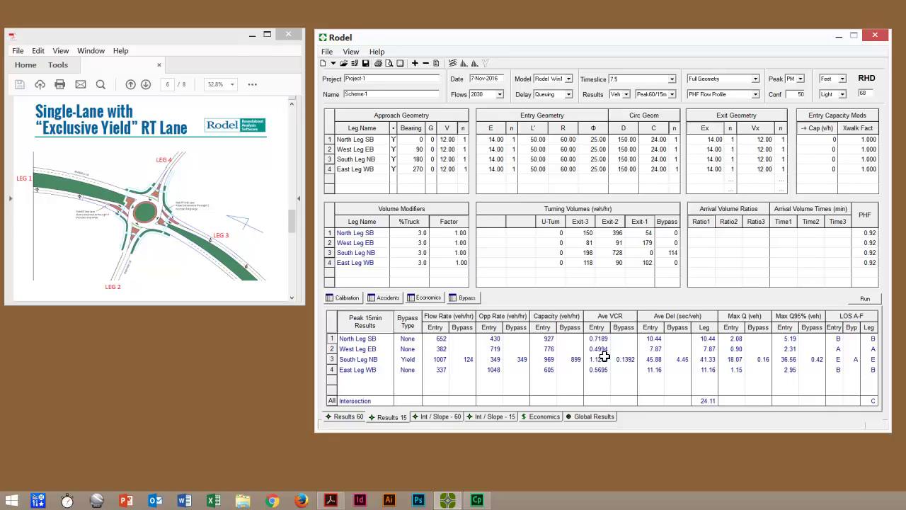
pyautogui.click(650, 236)
pyautogui.press('Tab')
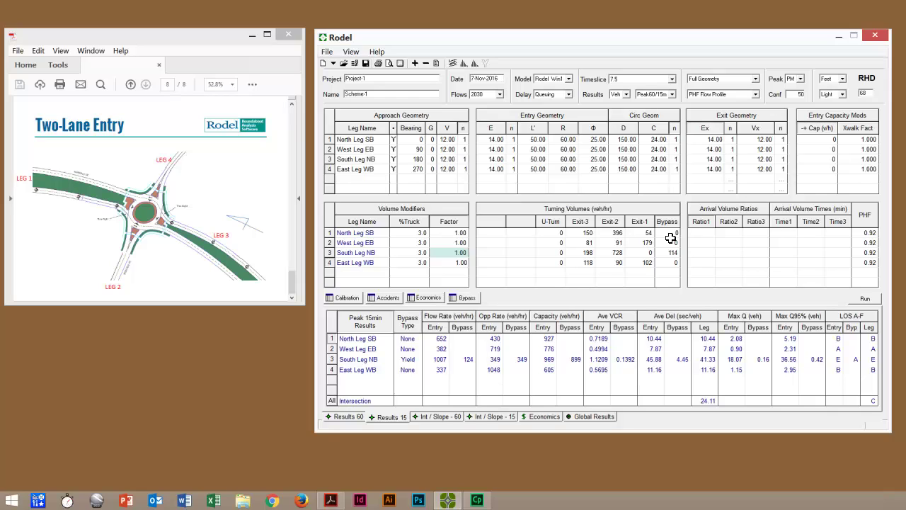
# Set the volume factor to 1.10 for all four legs and run the analysis
pyautogui.click(460, 254)
pyautogui.doubleClick(460, 254)
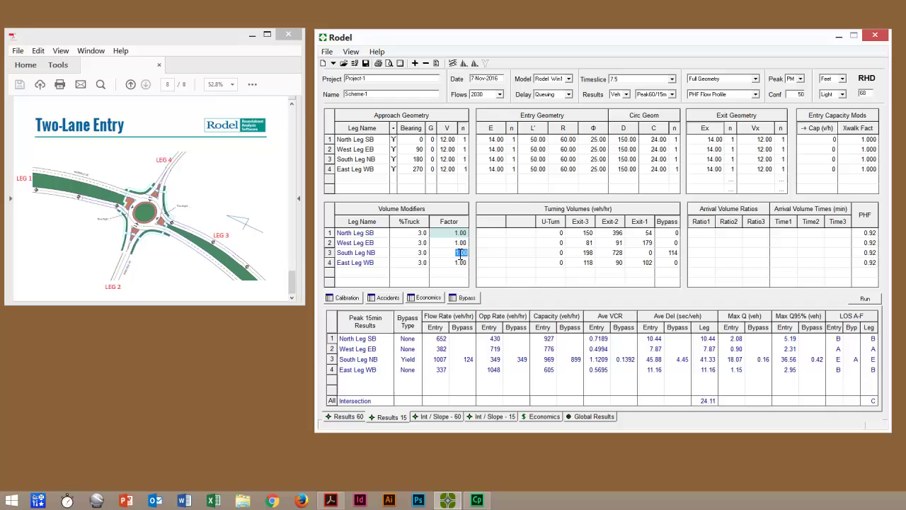
pyautogui.doubleClick(464, 234)
pyautogui.write('1.10')
pyautogui.press('Return')
pyautogui.write('1.10')
pyautogui.press('Return')
pyautogui.write('.10')
pyautogui.press('Return')
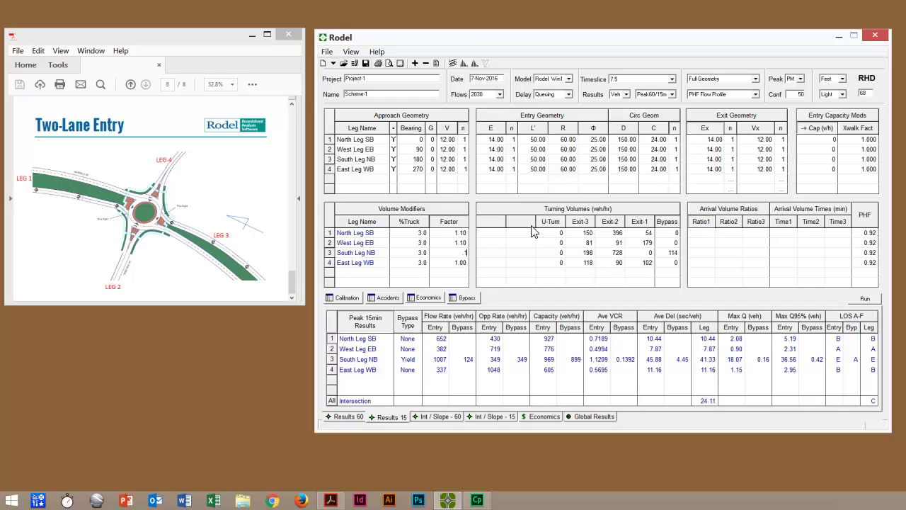
pyautogui.write('1.10')
pyautogui.press('Return')
pyautogui.doubleClick(466, 255)
pyautogui.write('1.10')
pyautogui.press('Return')
pyautogui.click(458, 274)
pyautogui.click(866, 298)
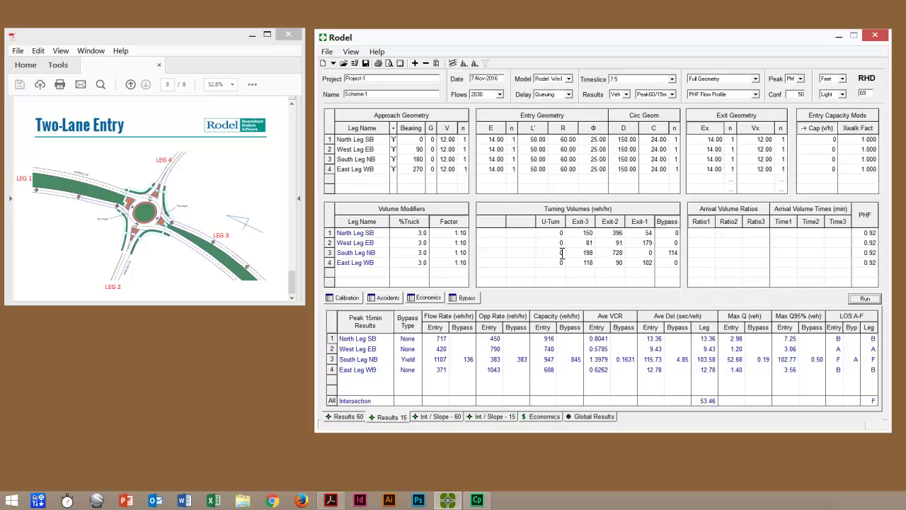
# Set the South Leg NB entry width E to 24 feet with 2 entry lanes
pyautogui.click(496, 161)
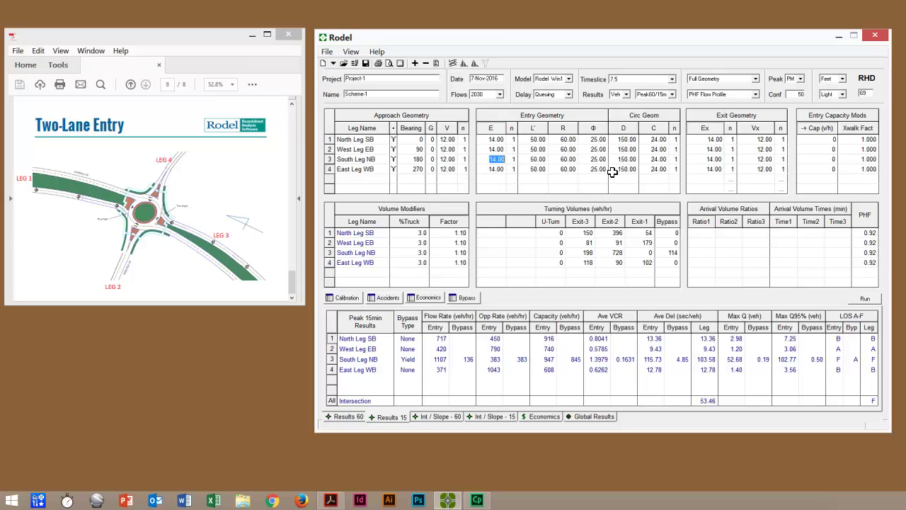
pyautogui.write('24')
pyautogui.press('Tab')
pyautogui.write('2')
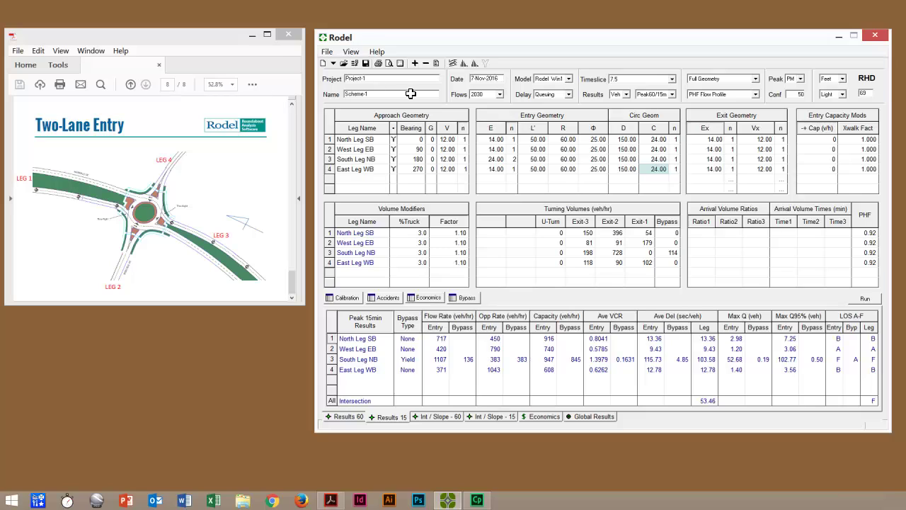
# Set the East Leg WB circulating width C to 30 feet with 2 lanes and run the analysis
pyautogui.click(660, 172)
pyautogui.press('BackSpace')
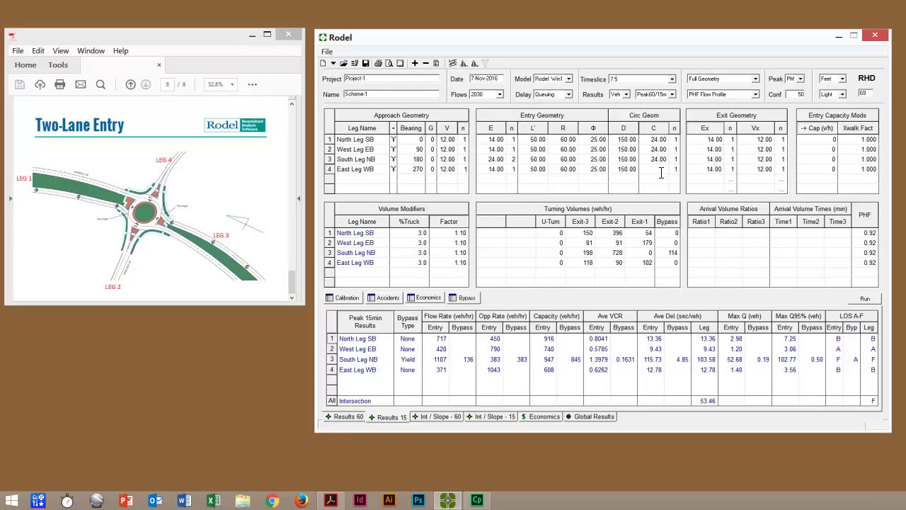
pyautogui.press('Escape')
pyautogui.write('30')
pyautogui.press('Return')
pyautogui.write('2')
pyautogui.press('Left')
pyautogui.press('Right')
pyautogui.write('1')
pyautogui.click(497, 159)
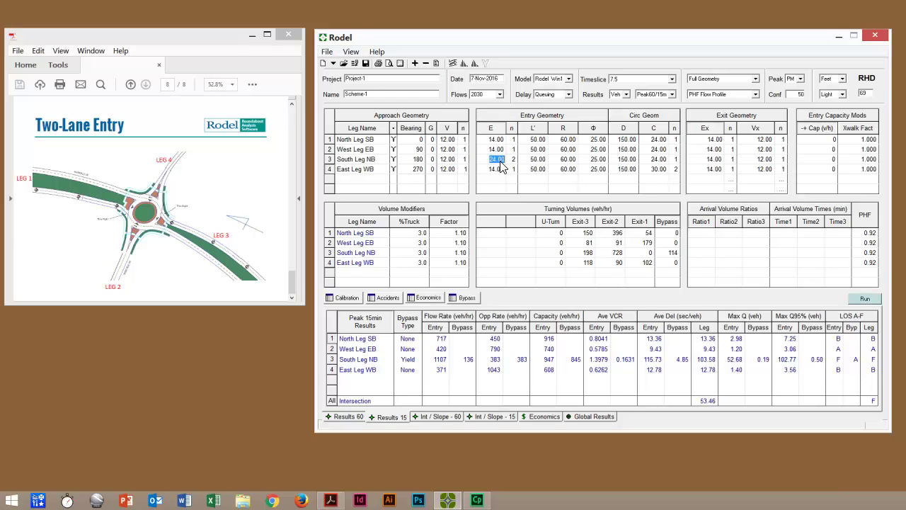
pyautogui.click(873, 298)
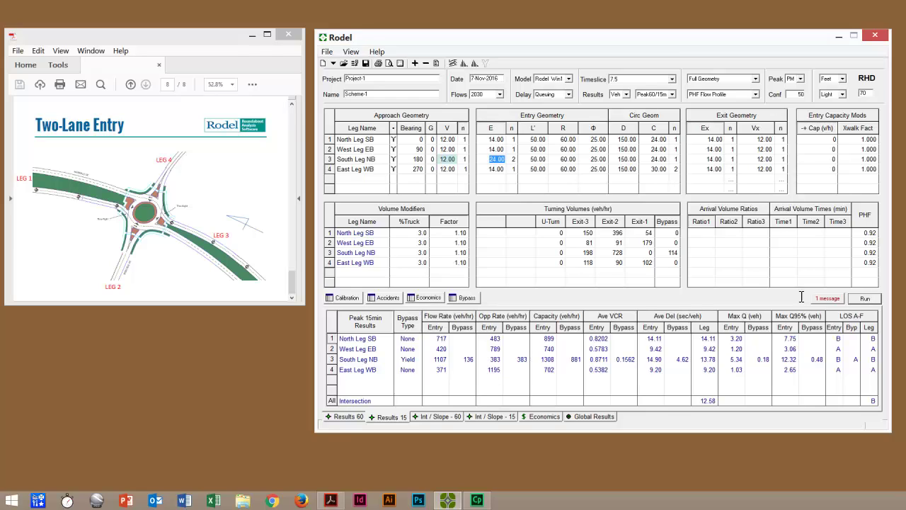
# Set the South Leg NB approach width V to 24 feet with 2 lanes and rerun the analysis
pyautogui.click(448, 160)
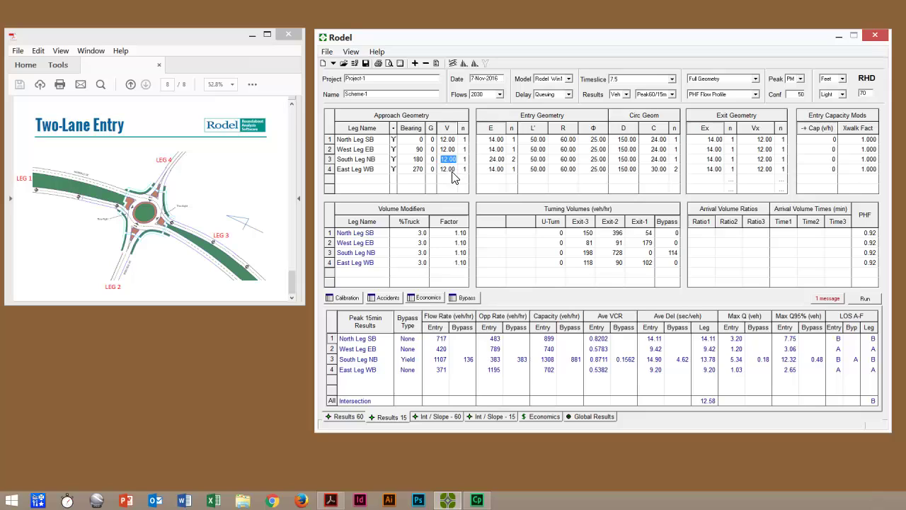
pyautogui.write('24')
pyautogui.press('Tab')
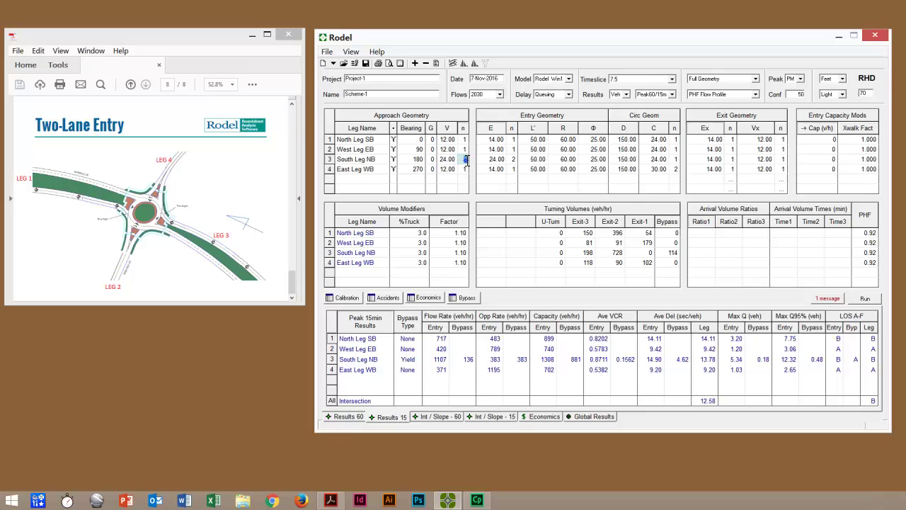
pyautogui.write('2')
pyautogui.press('Tab')
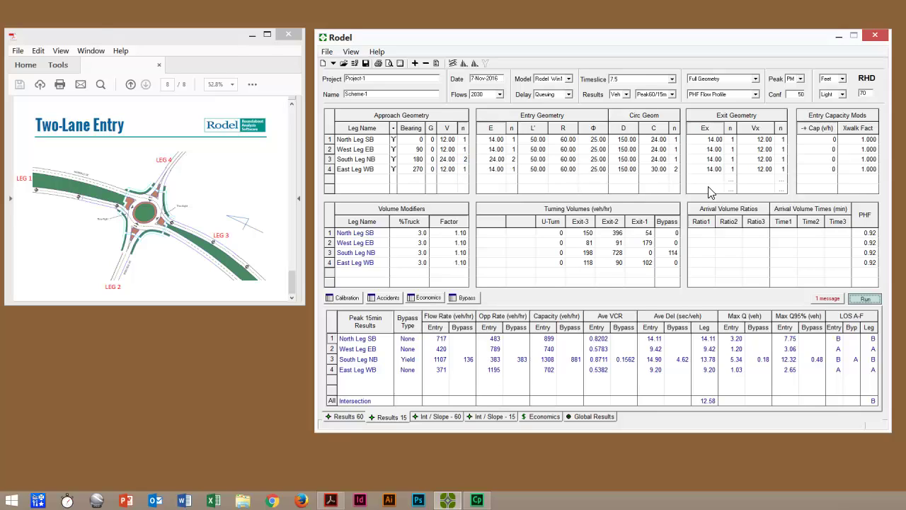
pyautogui.click(870, 297)
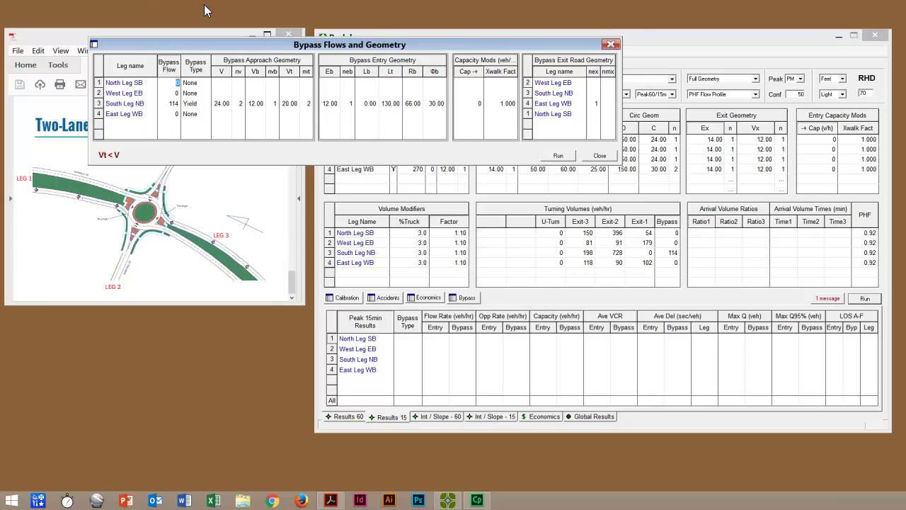
# Set the South Leg NB bypass approach width Vt to 24 feet, run the analysis and close the bypass flows and geometry
pyautogui.moveTo(356, 44); pyautogui.dragTo(567, 63)
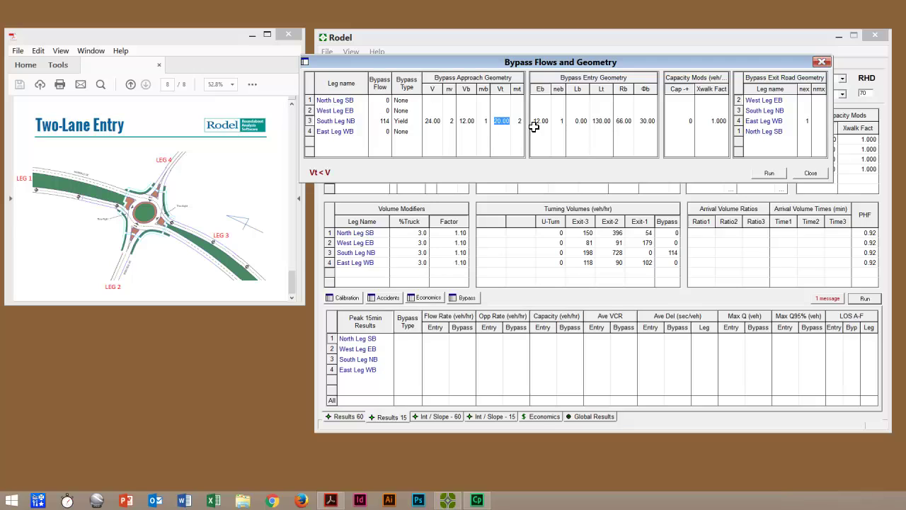
pyautogui.click(583, 195)
pyautogui.write('4')
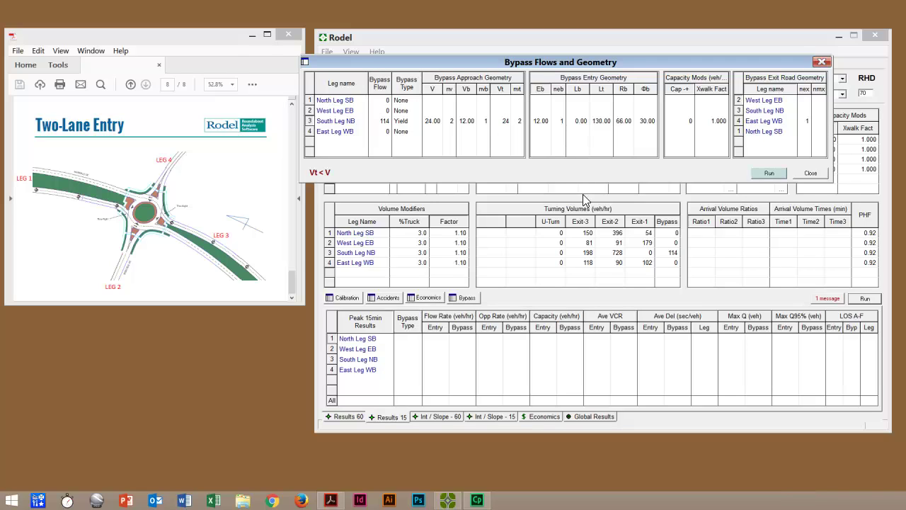
pyautogui.click(782, 176)
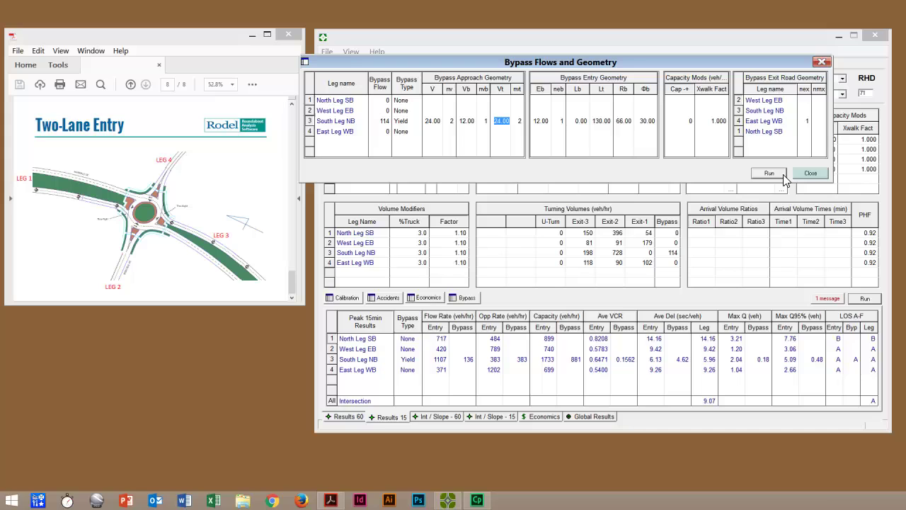
pyautogui.click(821, 173)
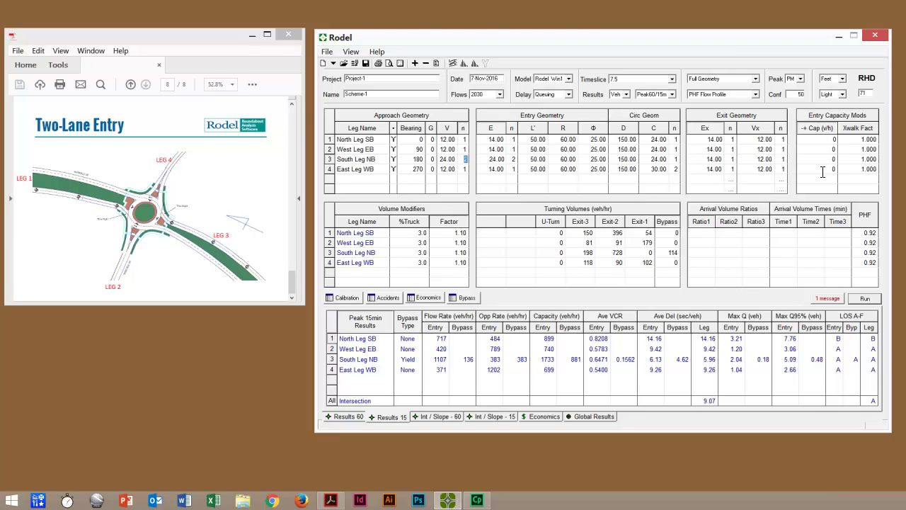
pyautogui.hotkey('shift', 'Left')
pyautogui.hotkey('shift', 'Right')
pyautogui.click(457, 161)
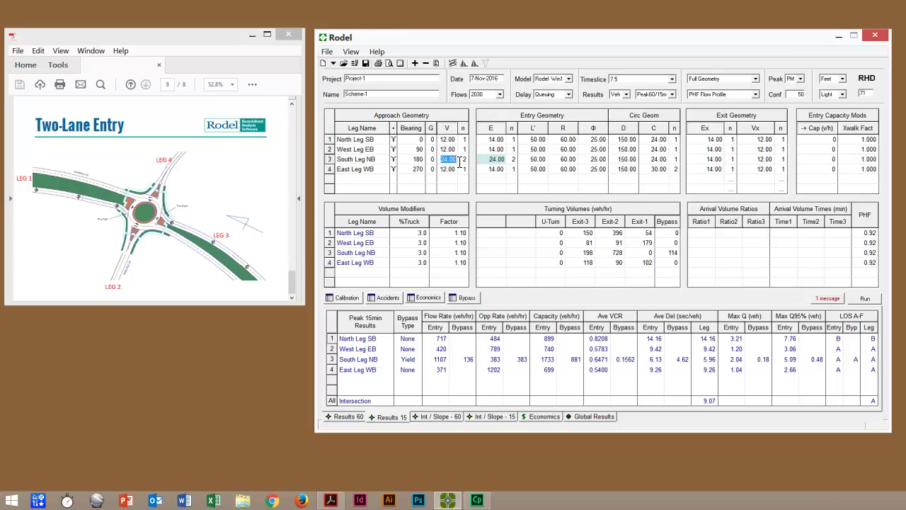
pyautogui.click(500, 160)
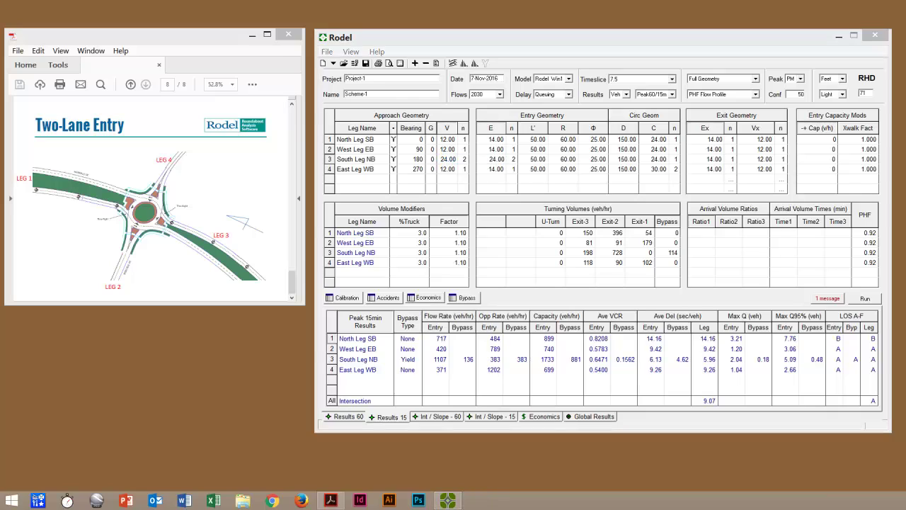